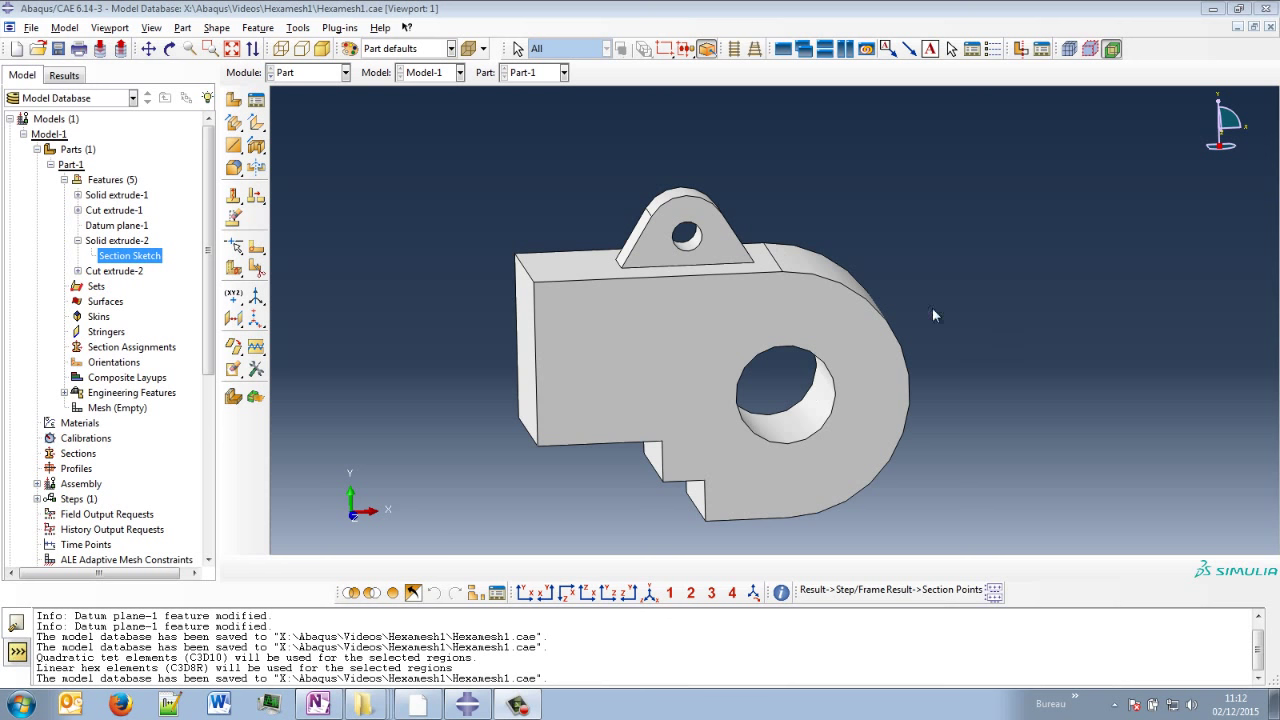
Orbit the view so the bracket's drilled lug and large through-hole are seen from another angle
key("F3")
mouse_move(806, 448)
left_mouse_down()
mouse_move(783, 437)
mouse_move(749, 369)
mouse_move(766, 354)
left_mouse_up()
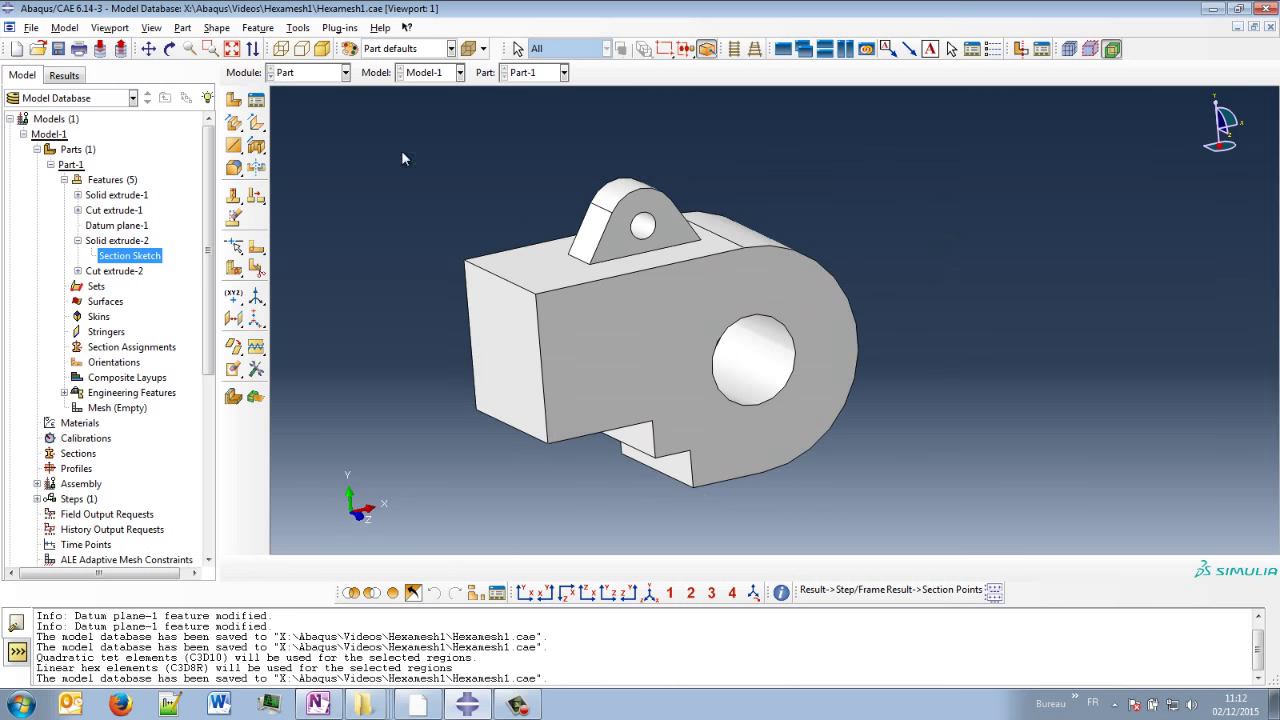
In the Mesh module, assign Hex element shape, attempt meshing, and dismiss the partitioning error
left_click(300, 72)
left_click(297, 181)
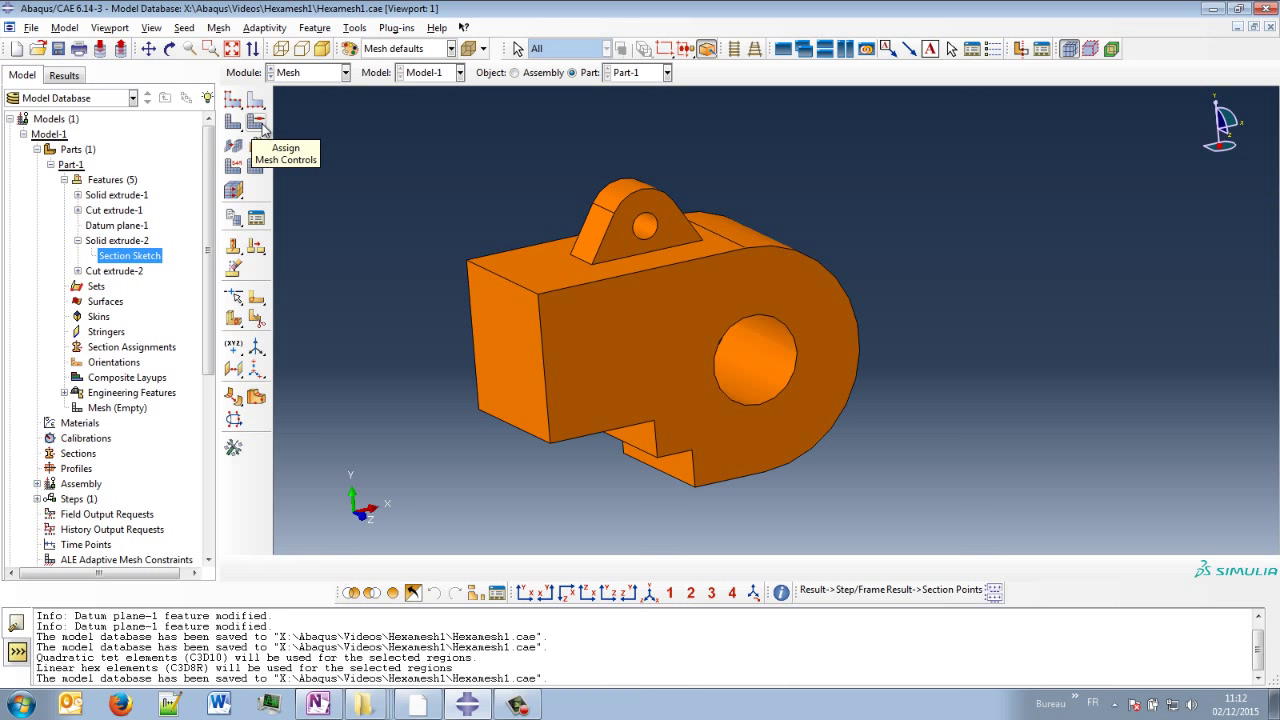
left_click(258, 122)
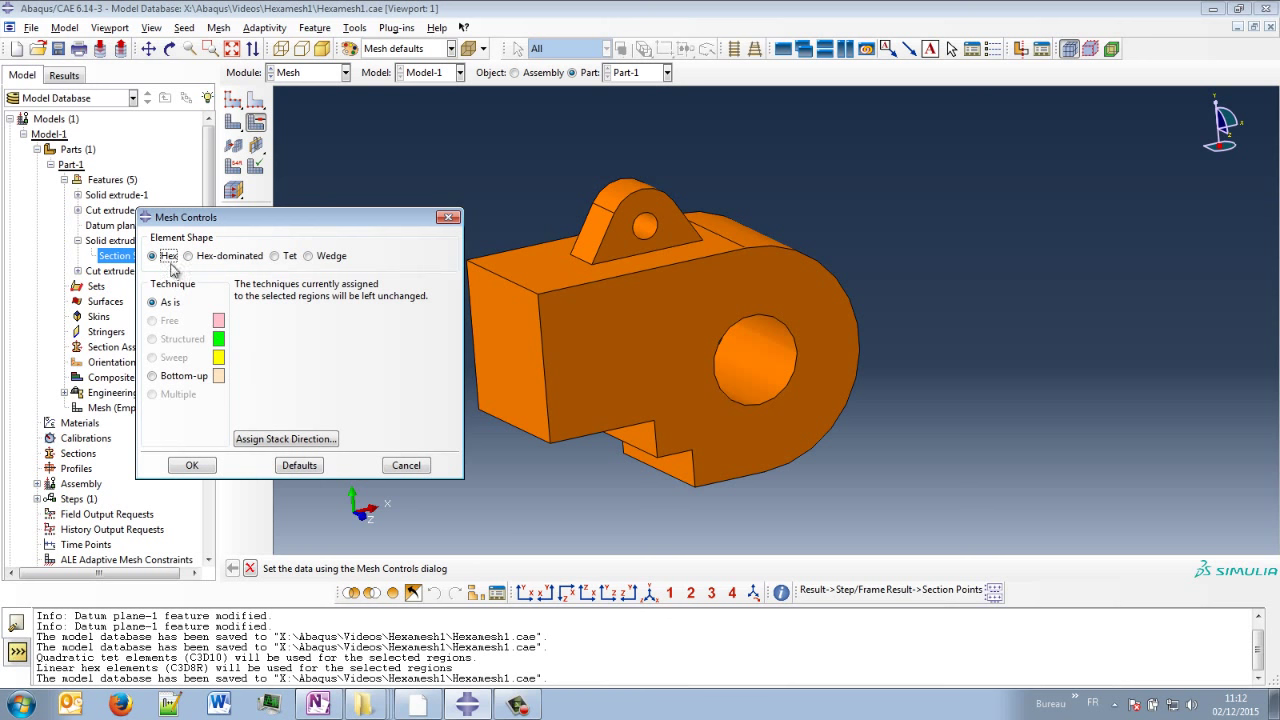
left_click(190, 465)
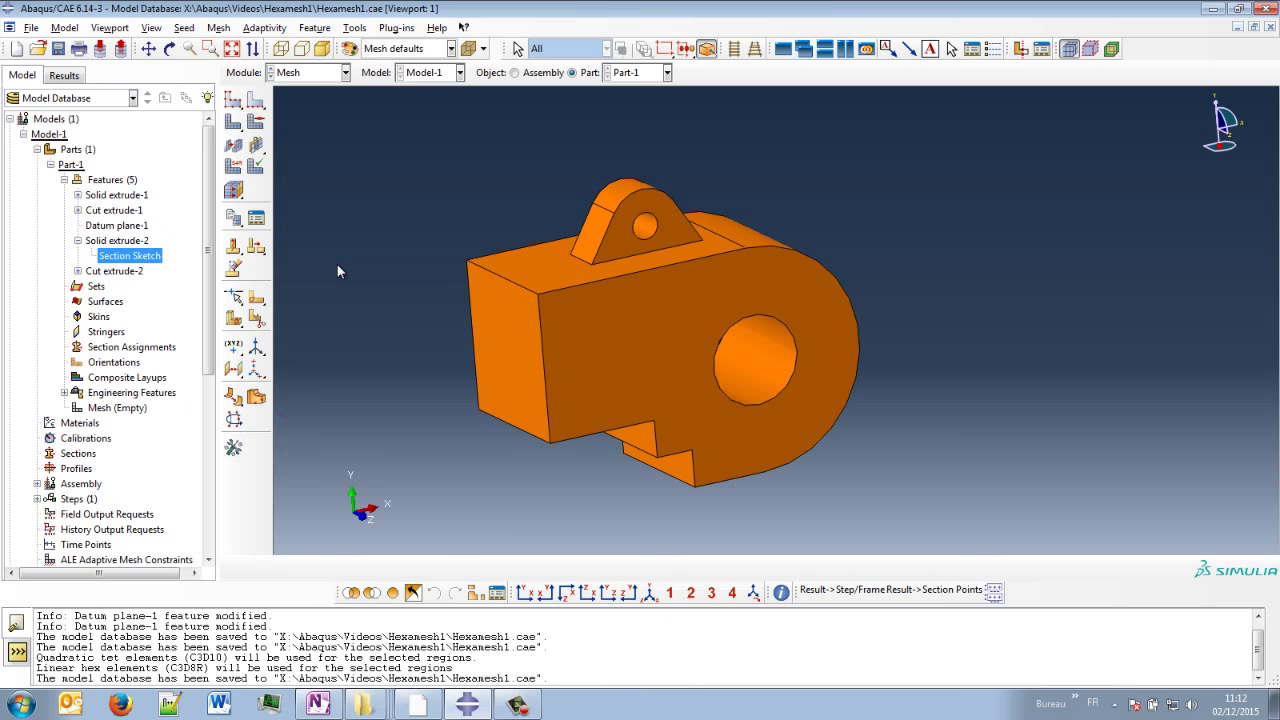
left_click(236, 124)
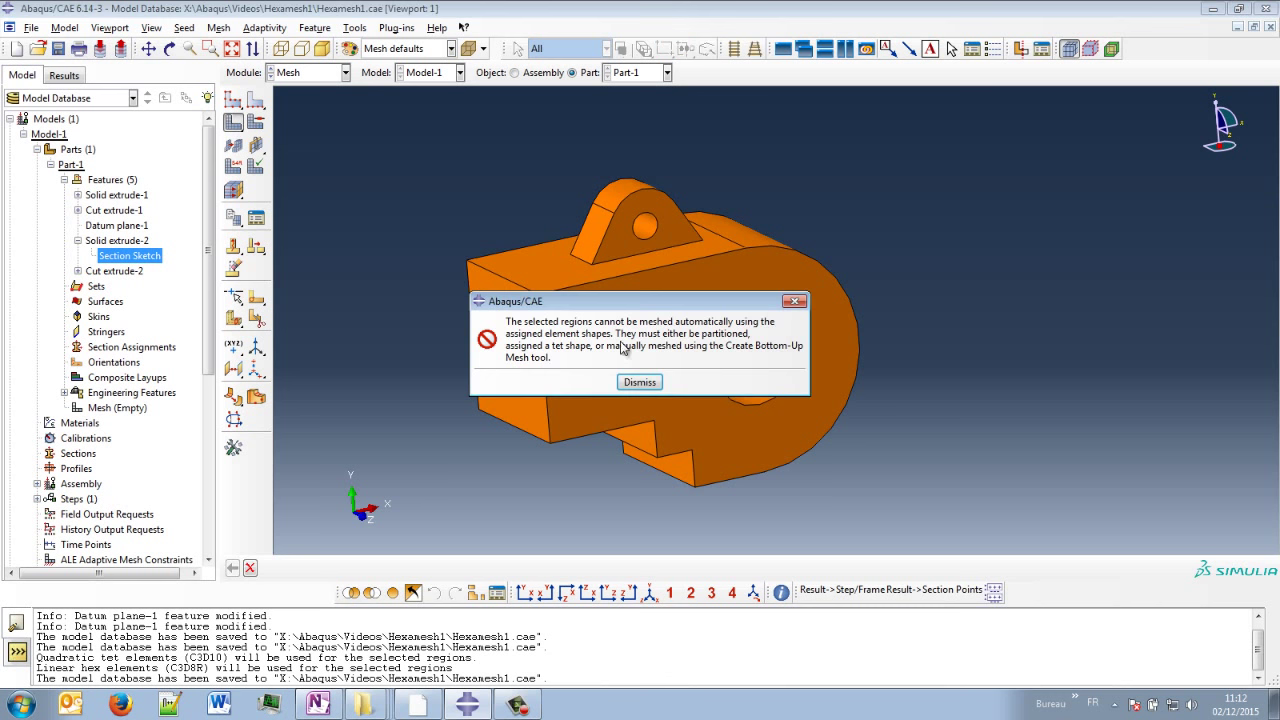
left_click(640, 382)
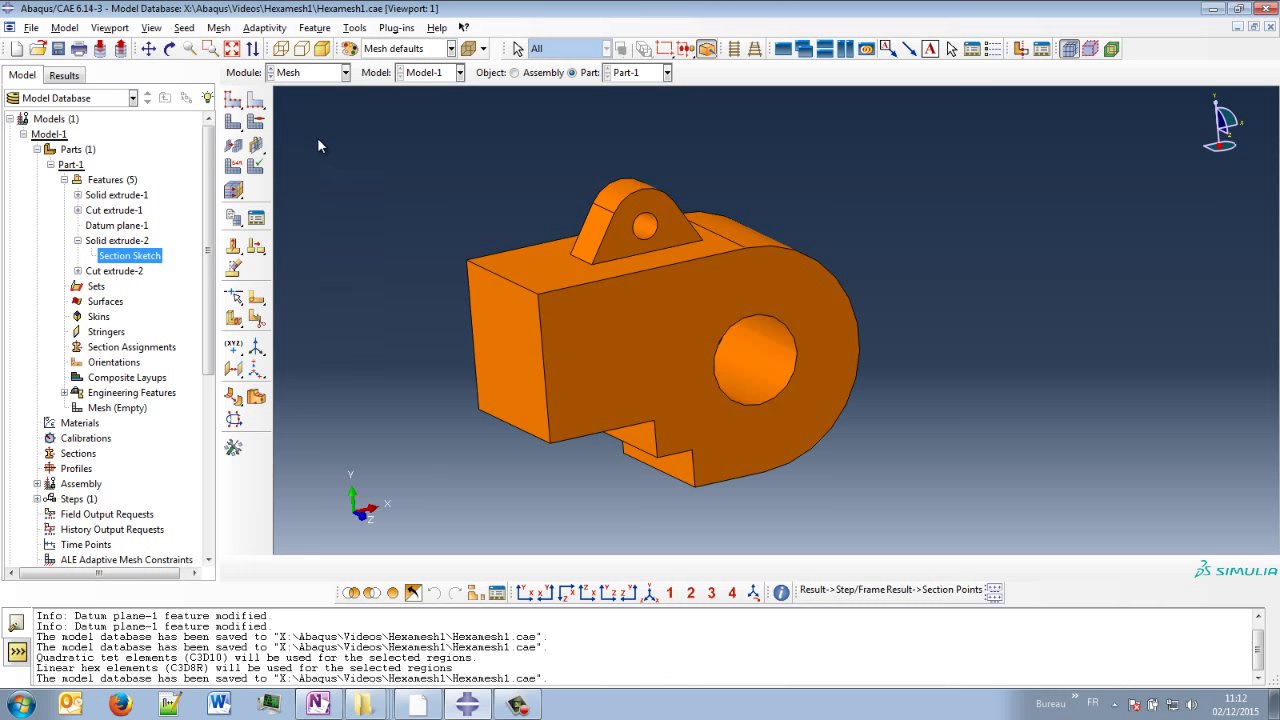
Switch the part to Tet elements, mesh it with 4017 tets, then delete that mesh
left_click(255, 121)
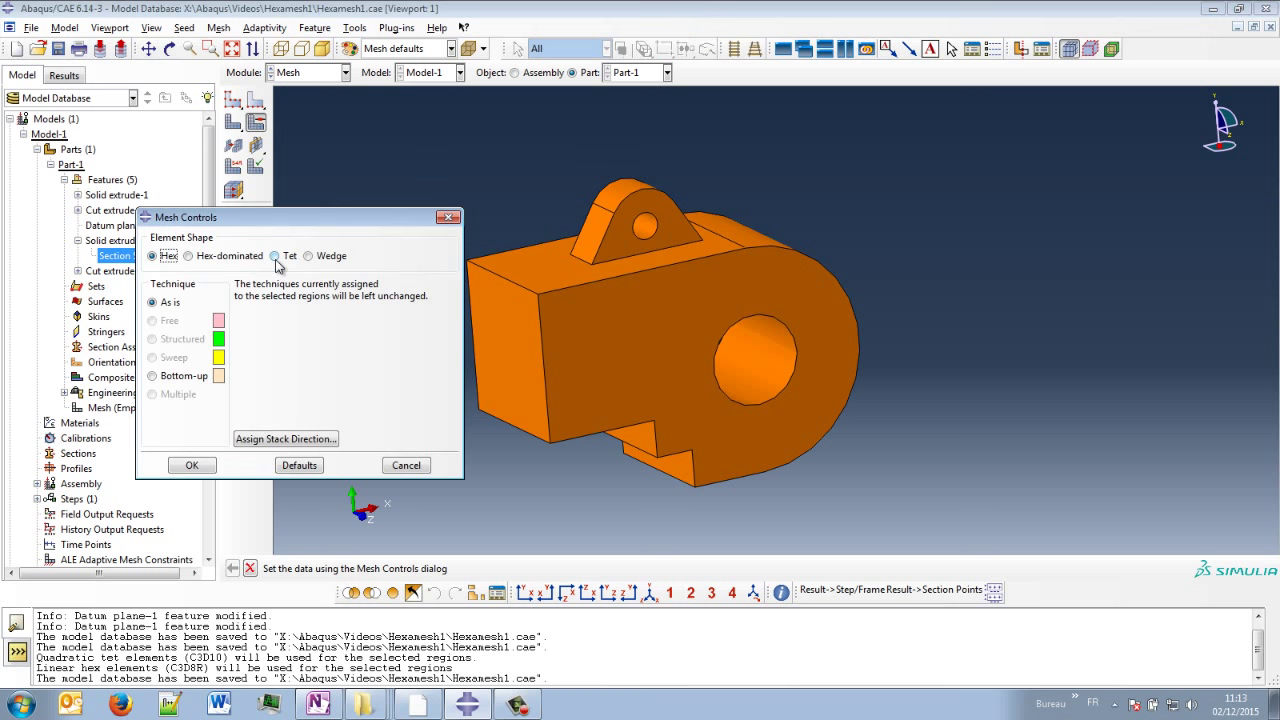
left_click(276, 256)
left_click(191, 465)
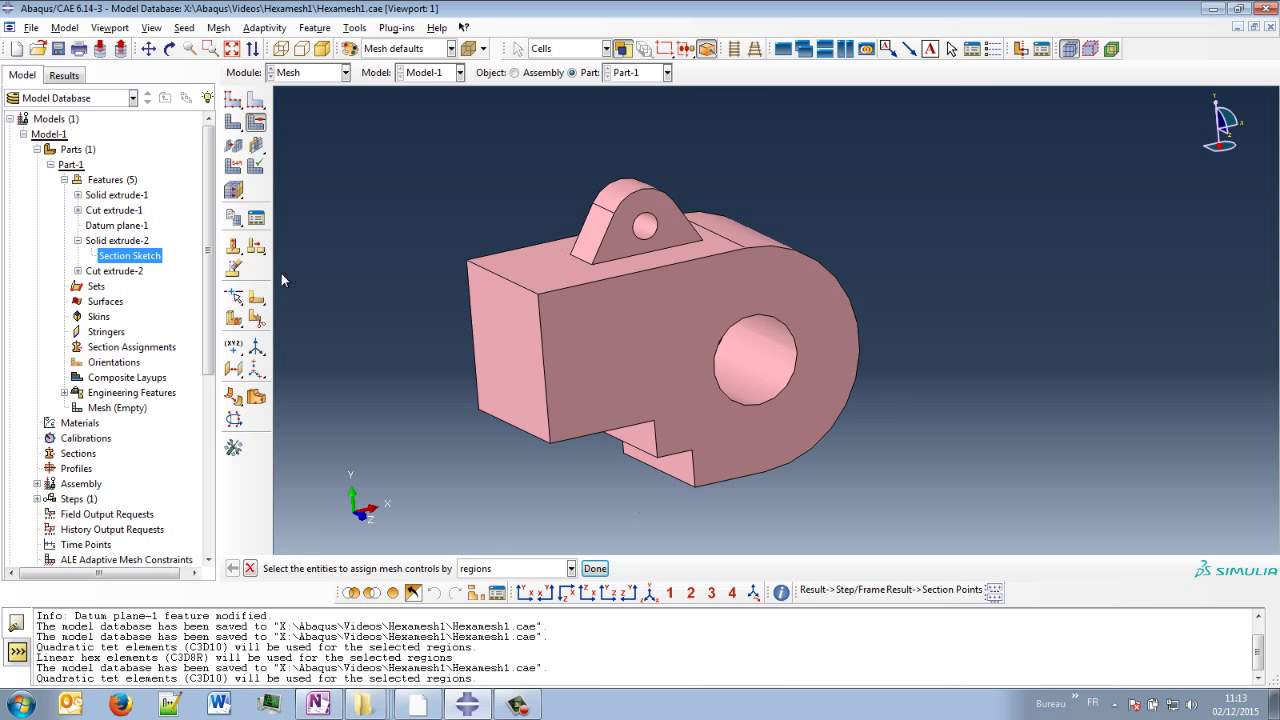
left_click(233, 121)
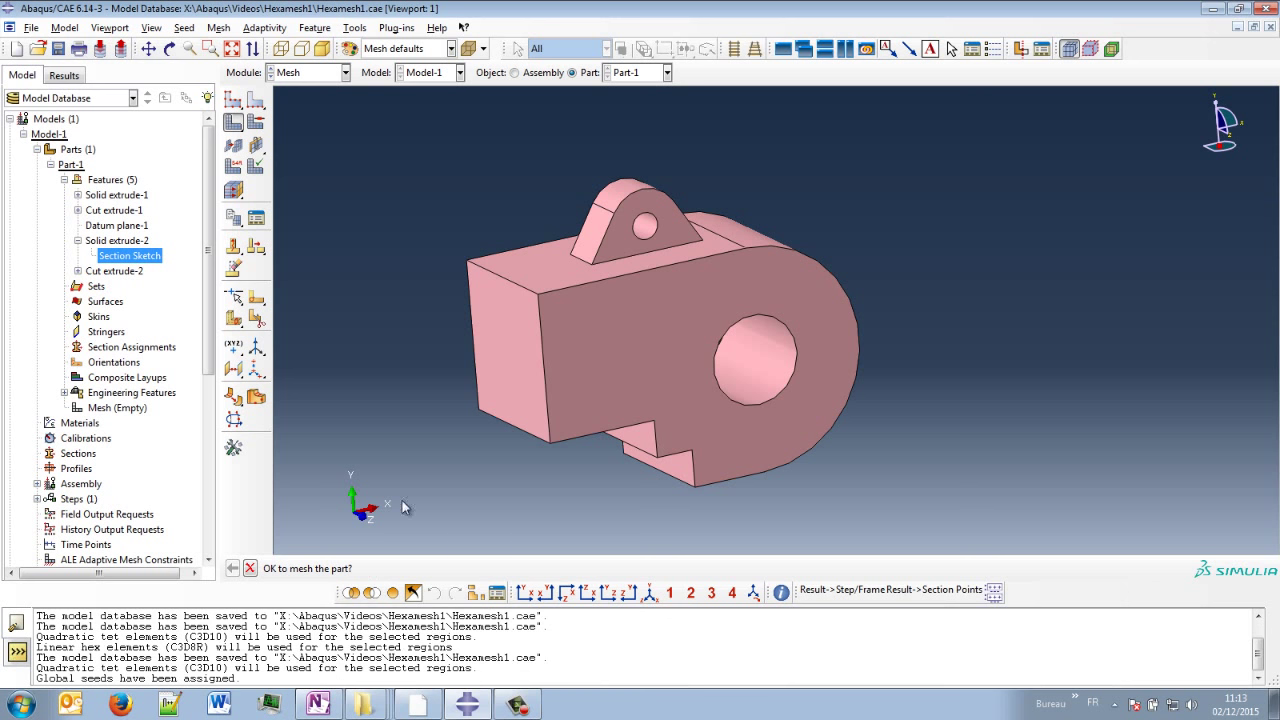
middle_click(397, 381)
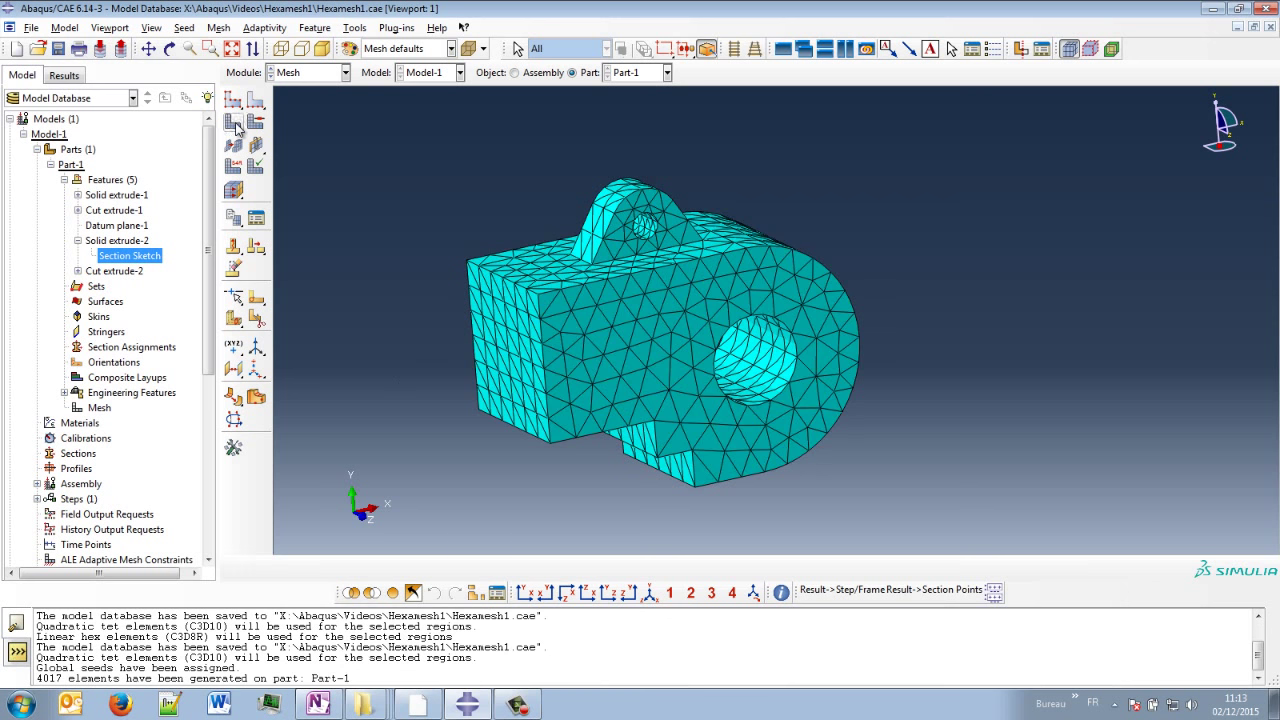
left_click_drag(236, 126, 285, 124)
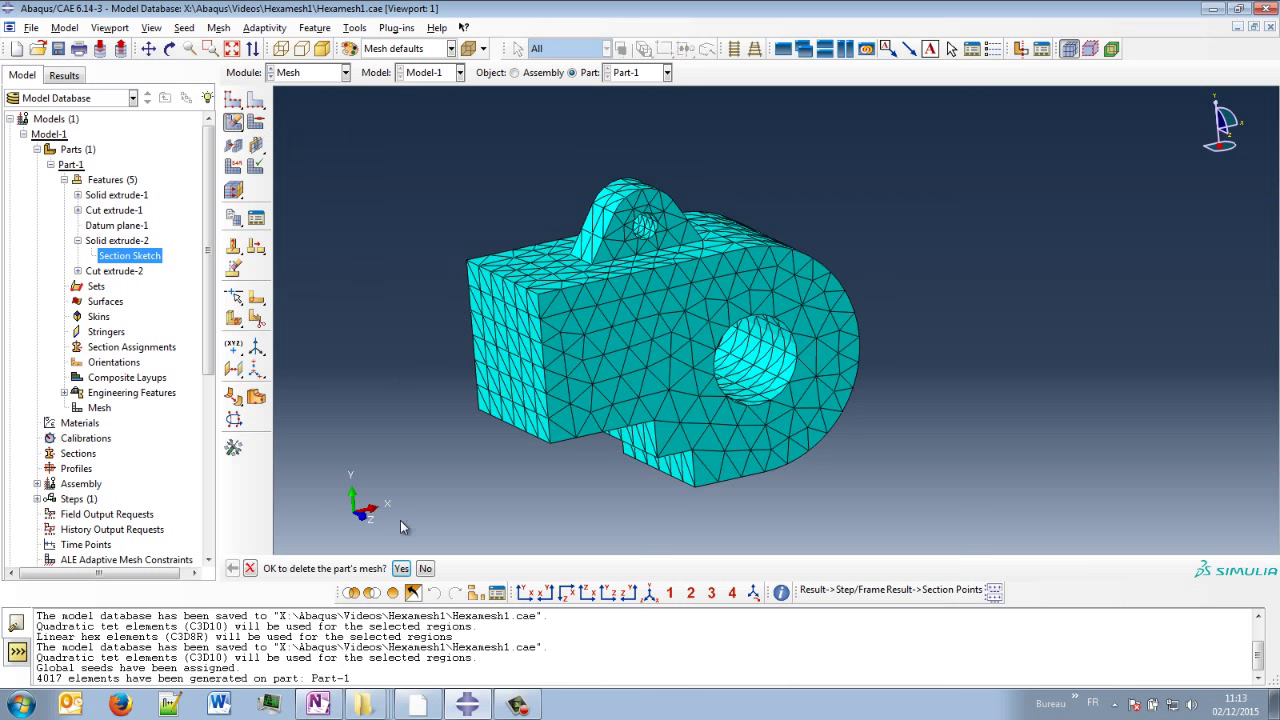
left_click(401, 568)
Reassign the whole part's element shape to Hex (linear C3D8R)
left_click(256, 121)
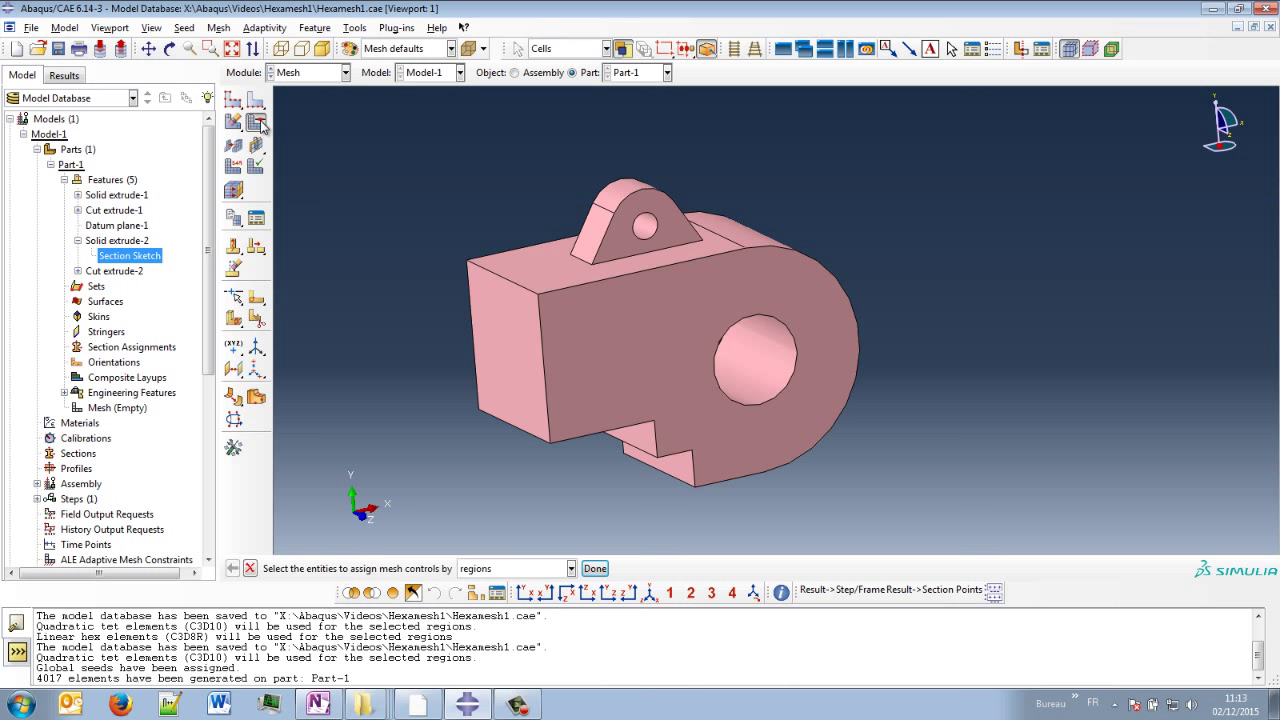
left_click(570, 291)
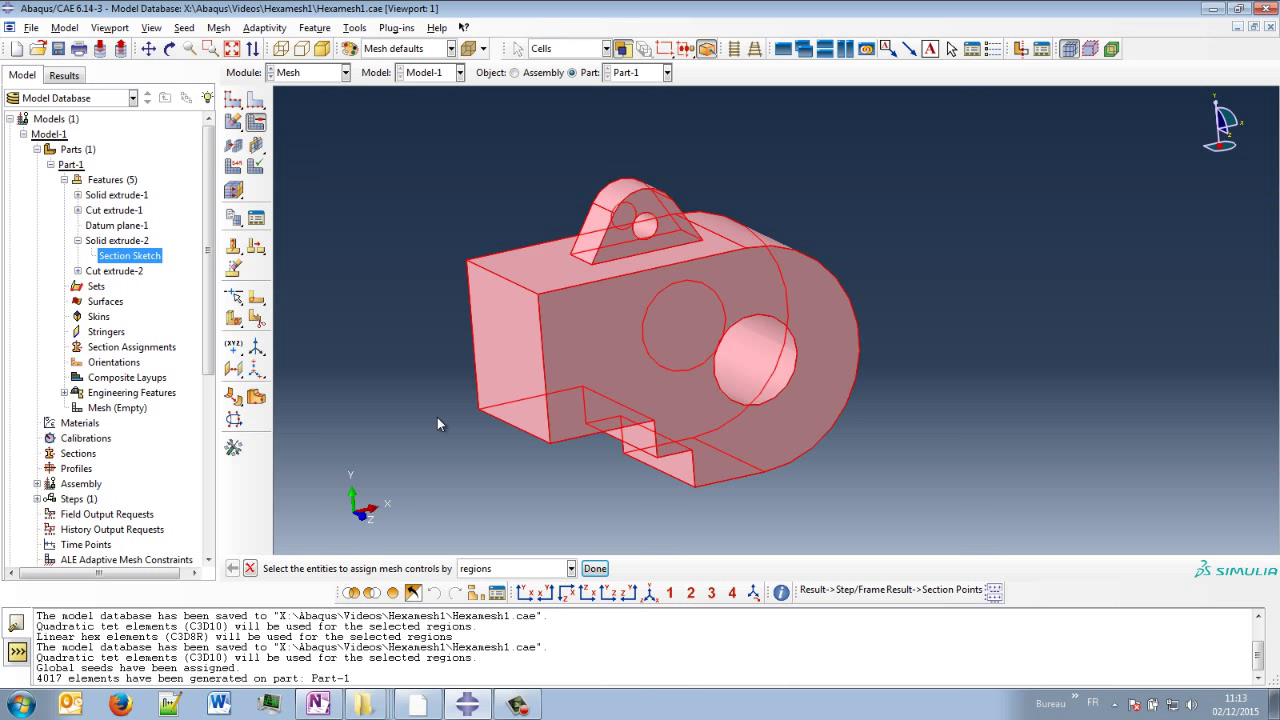
middle_click(437, 417)
left_click(166, 256)
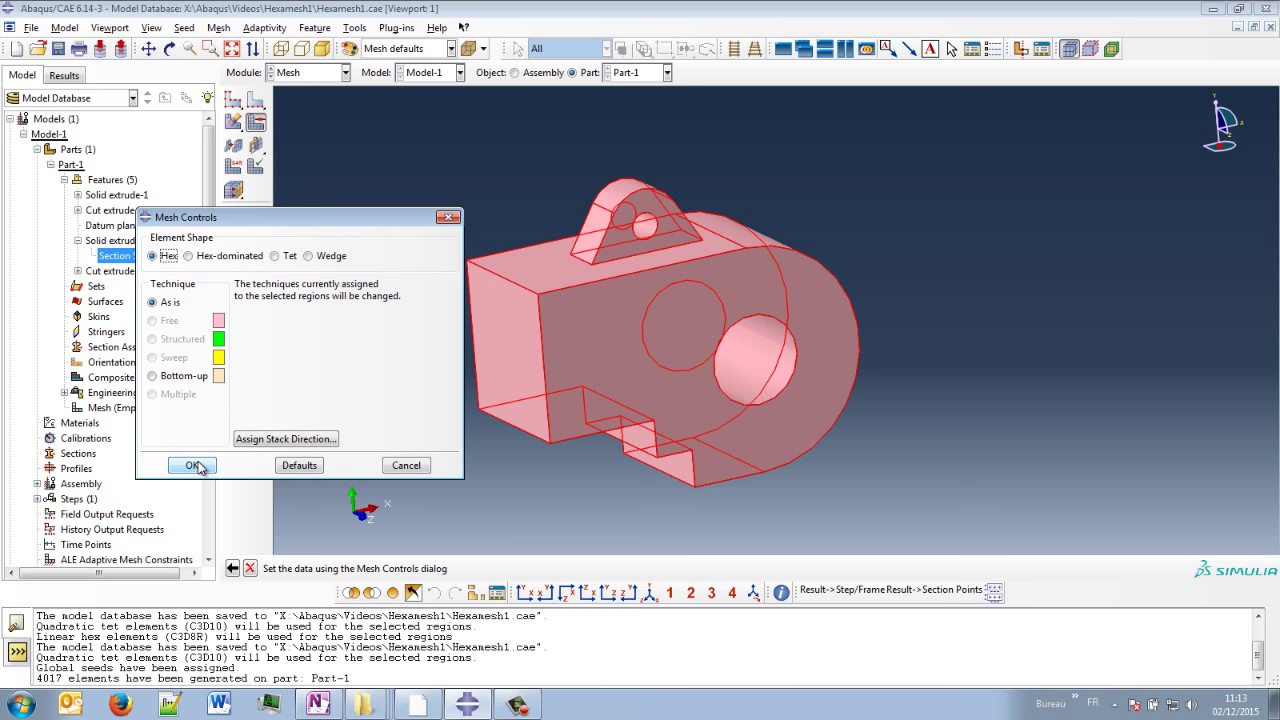
left_click(193, 466)
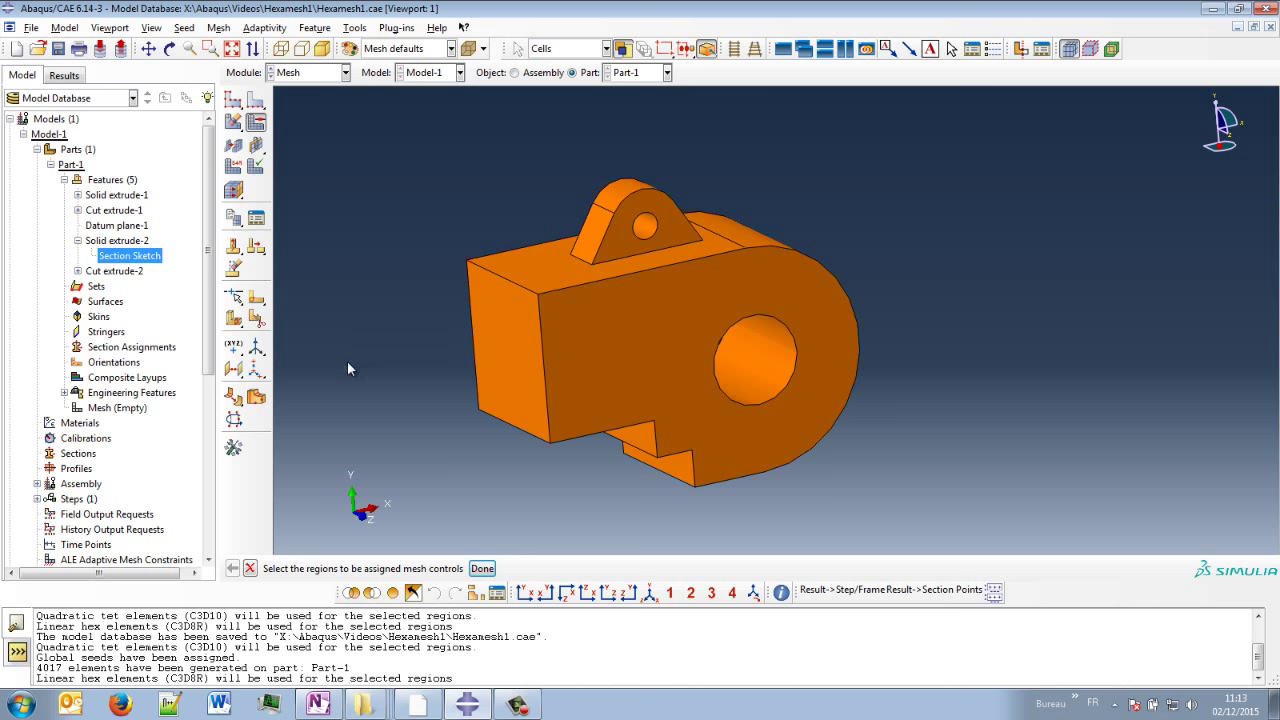
Partition the part's cells by extending the top face, splitting off the lug
left_click(257, 320)
left_click_drag(1132, 193, 337, 112)
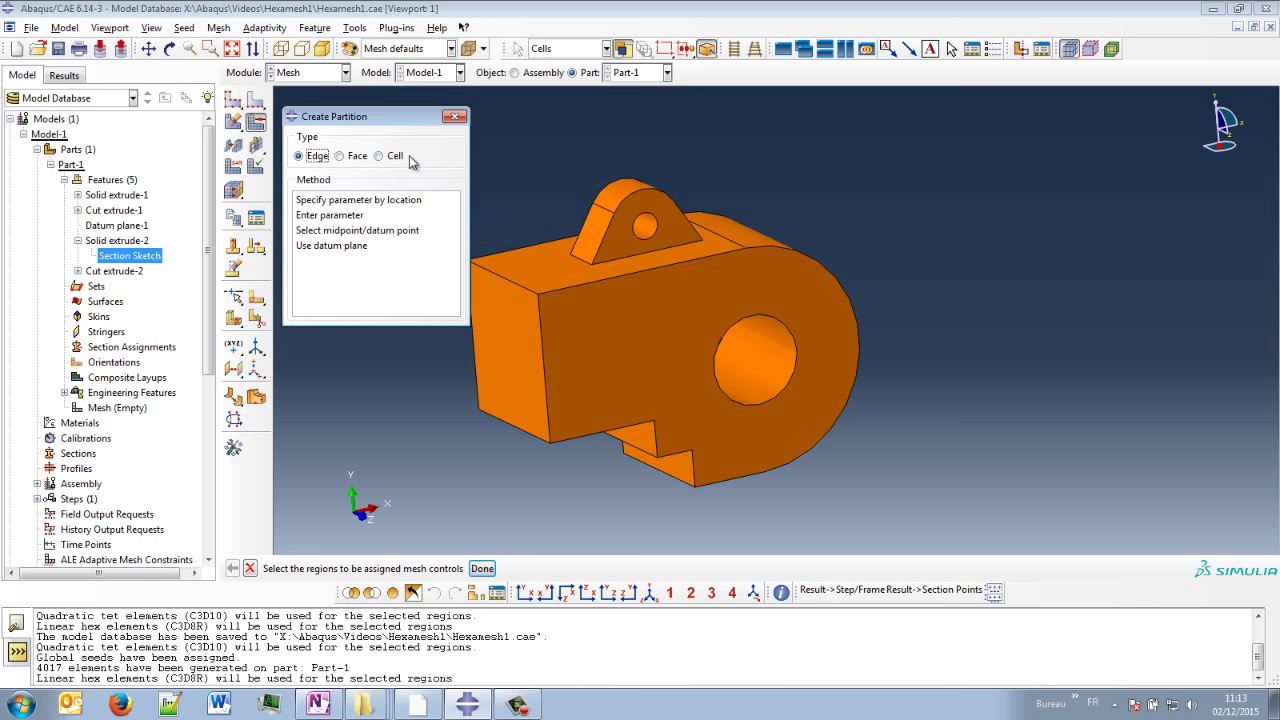
left_click(382, 156)
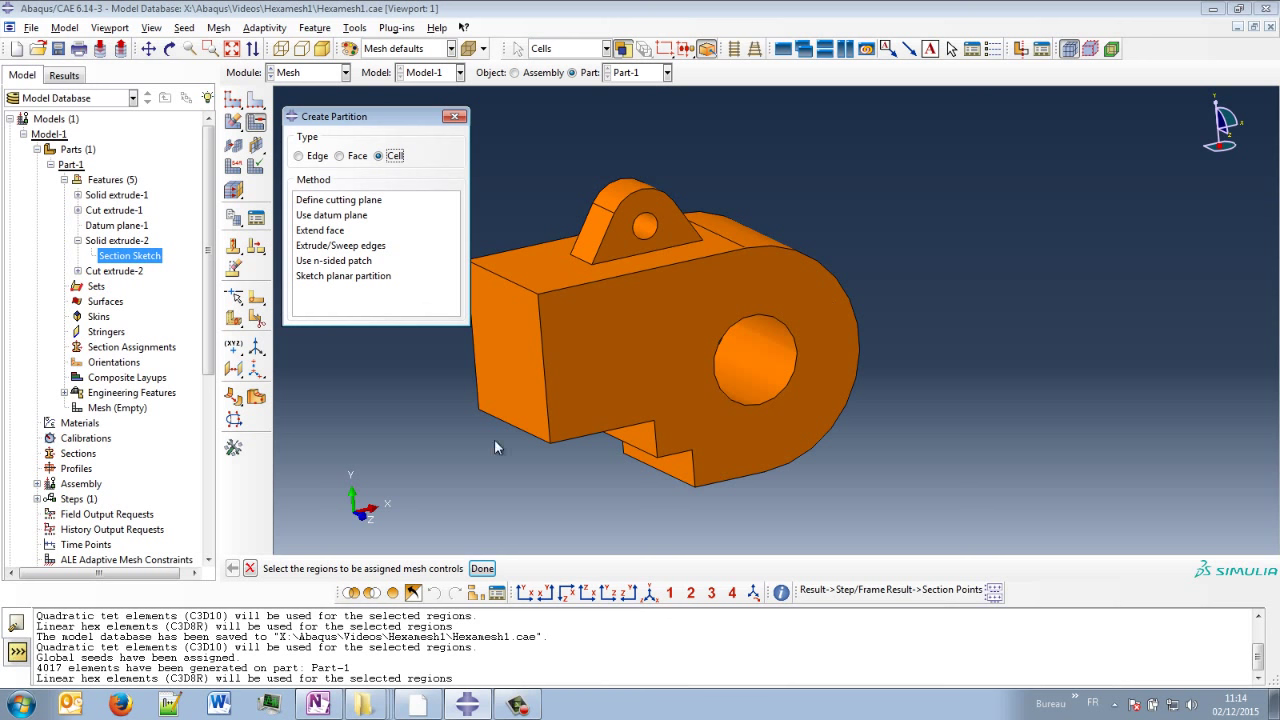
mouse_move(726, 440)
left_mouse_down("ctrl+alt")
mouse_move(766, 394)
mouse_move(760, 452)
left_mouse_up("ctrl+alt")
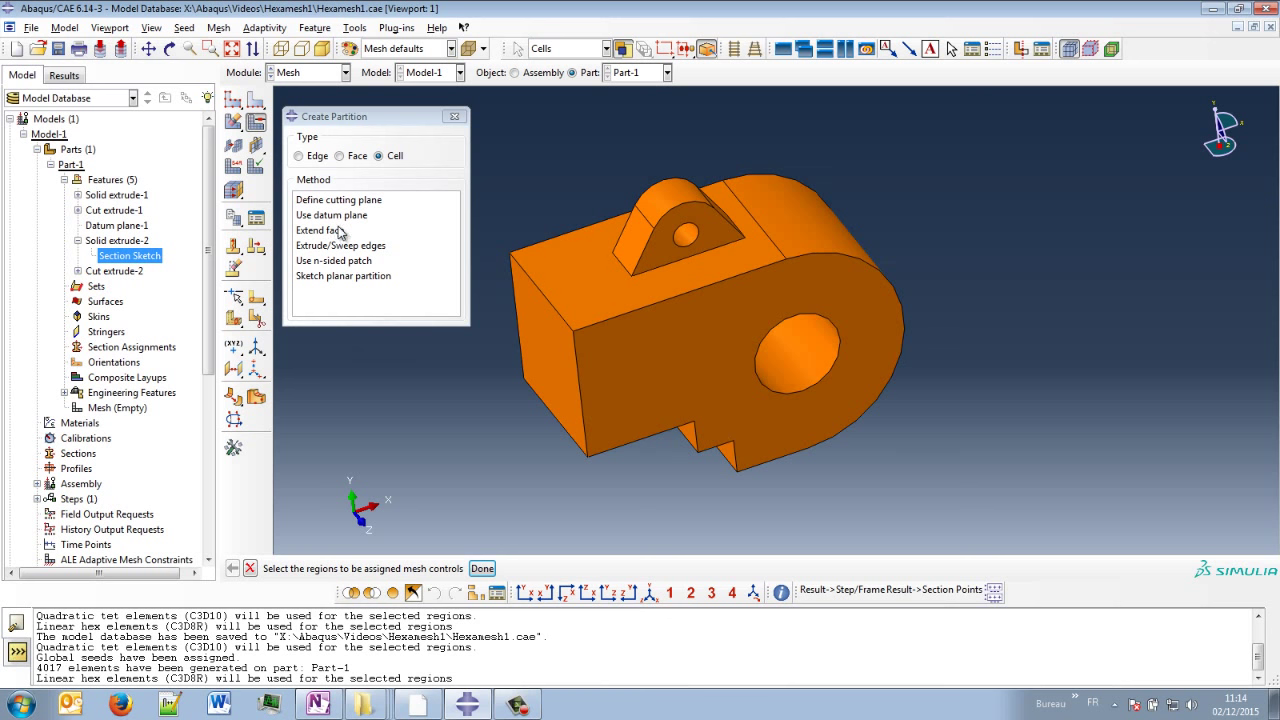
left_click(323, 233)
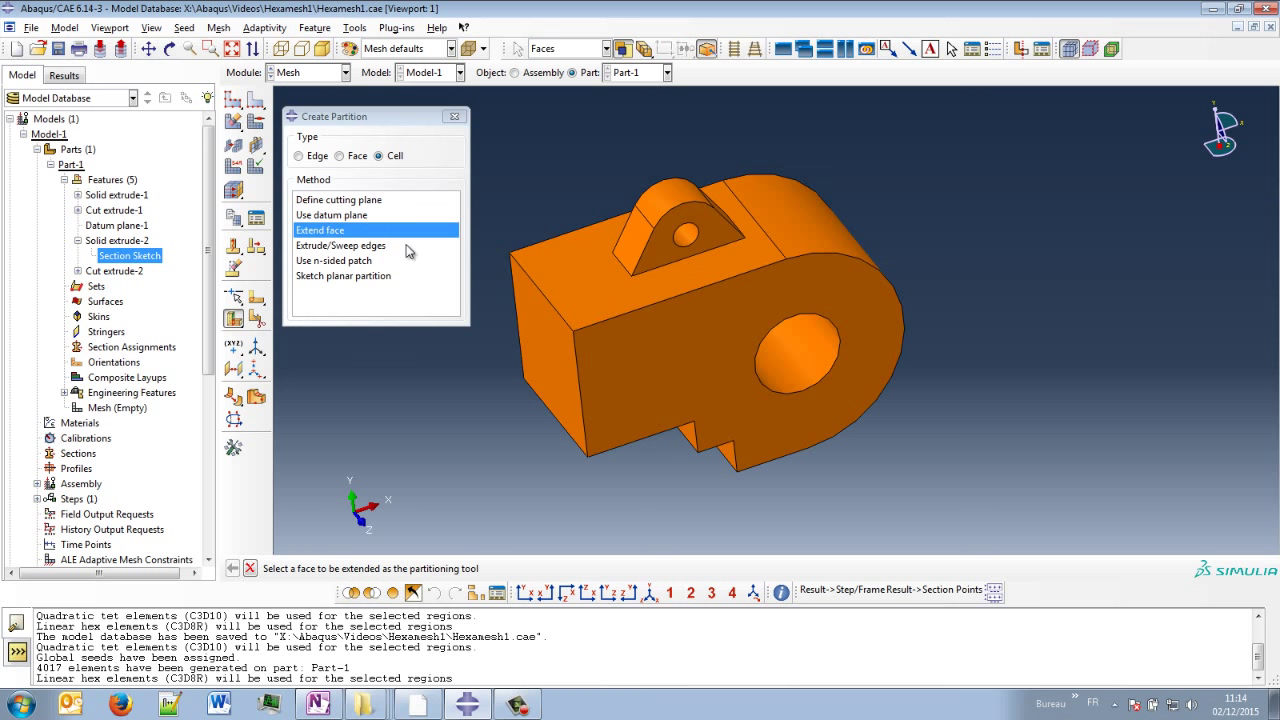
left_click(615, 285)
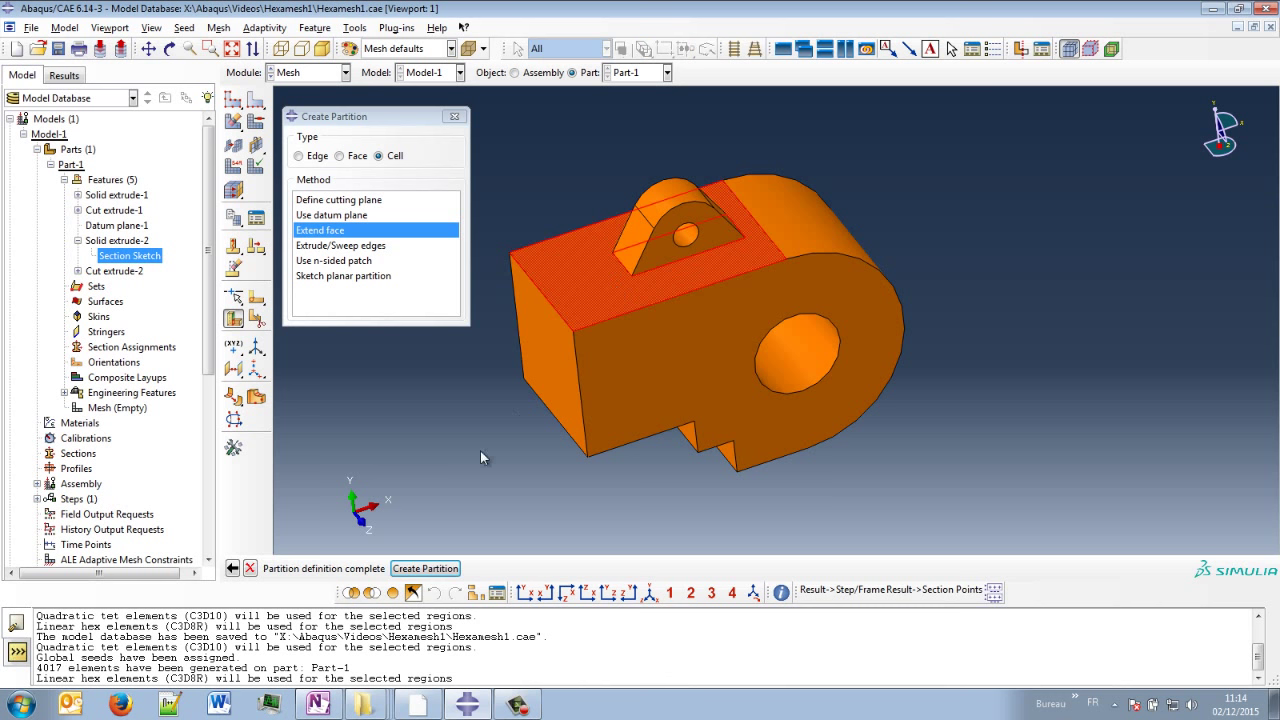
left_click(424, 568)
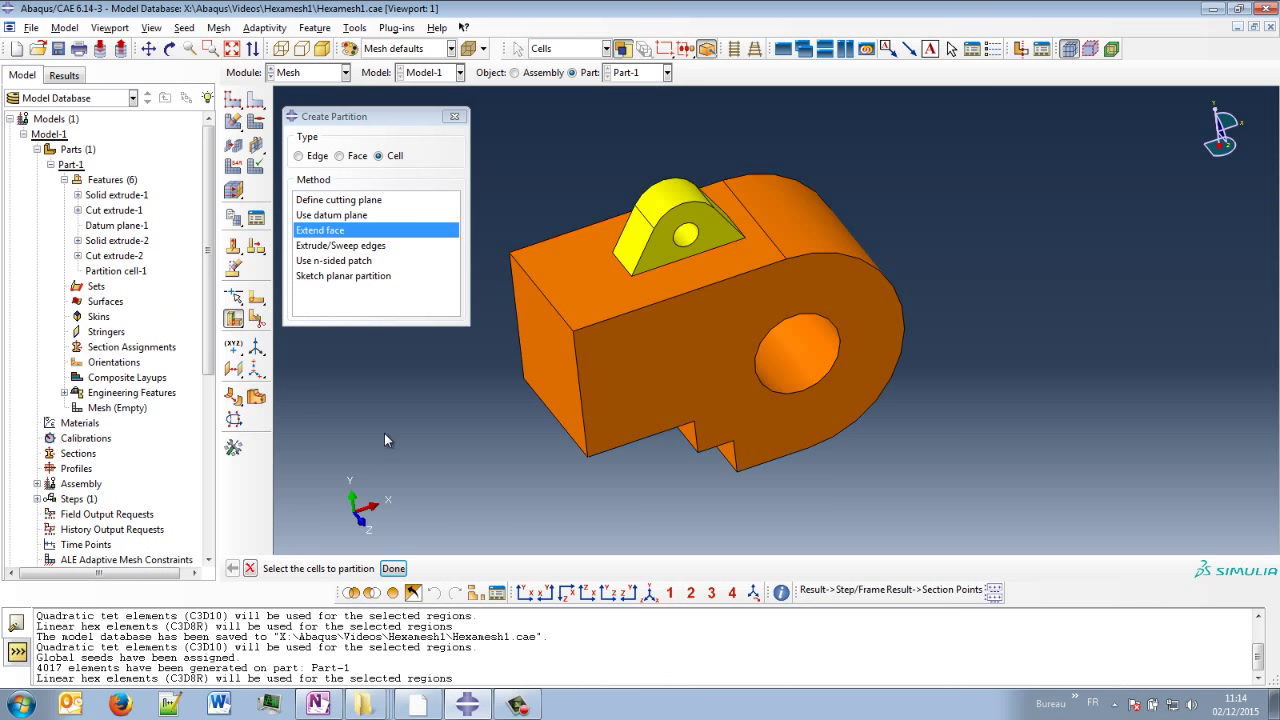
left_click(393, 568)
Inspect the new yellow lug cell from the front and close the partition dialog
left_click_drag(707, 471, 693, 303, "ctrl+alt")
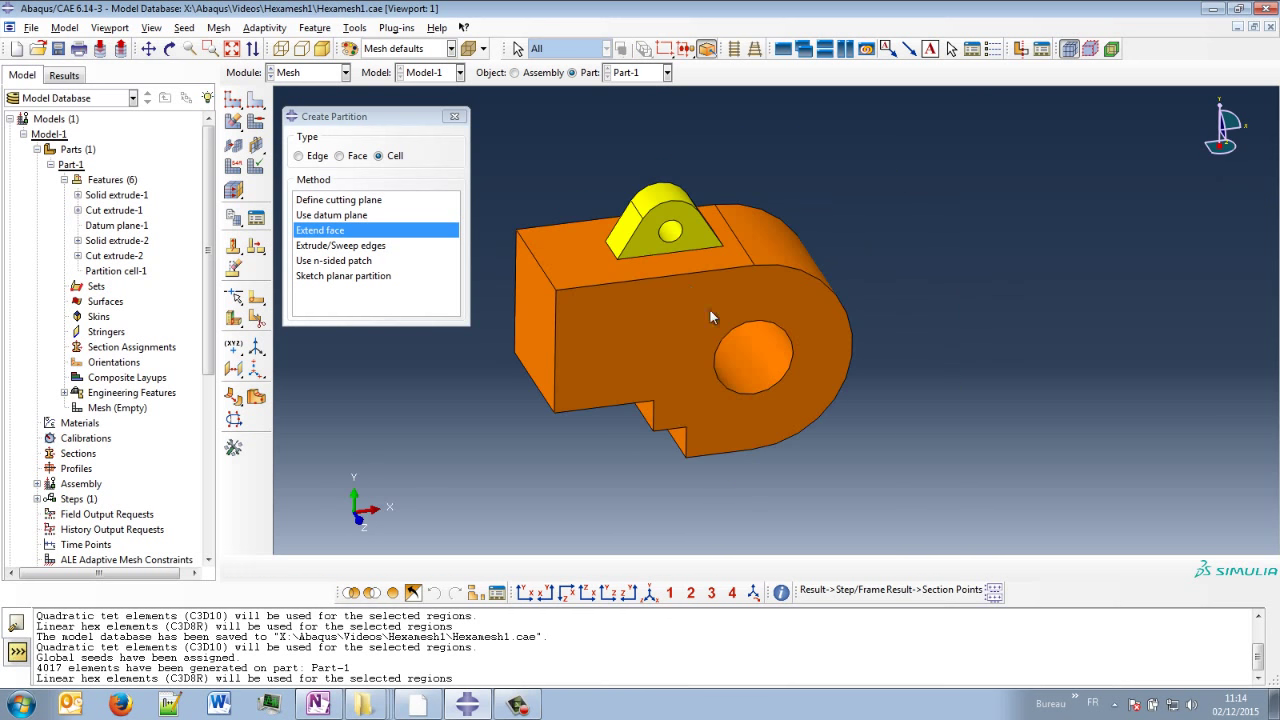
middle_click_drag(709, 318, 697, 353, "ctrl+alt")
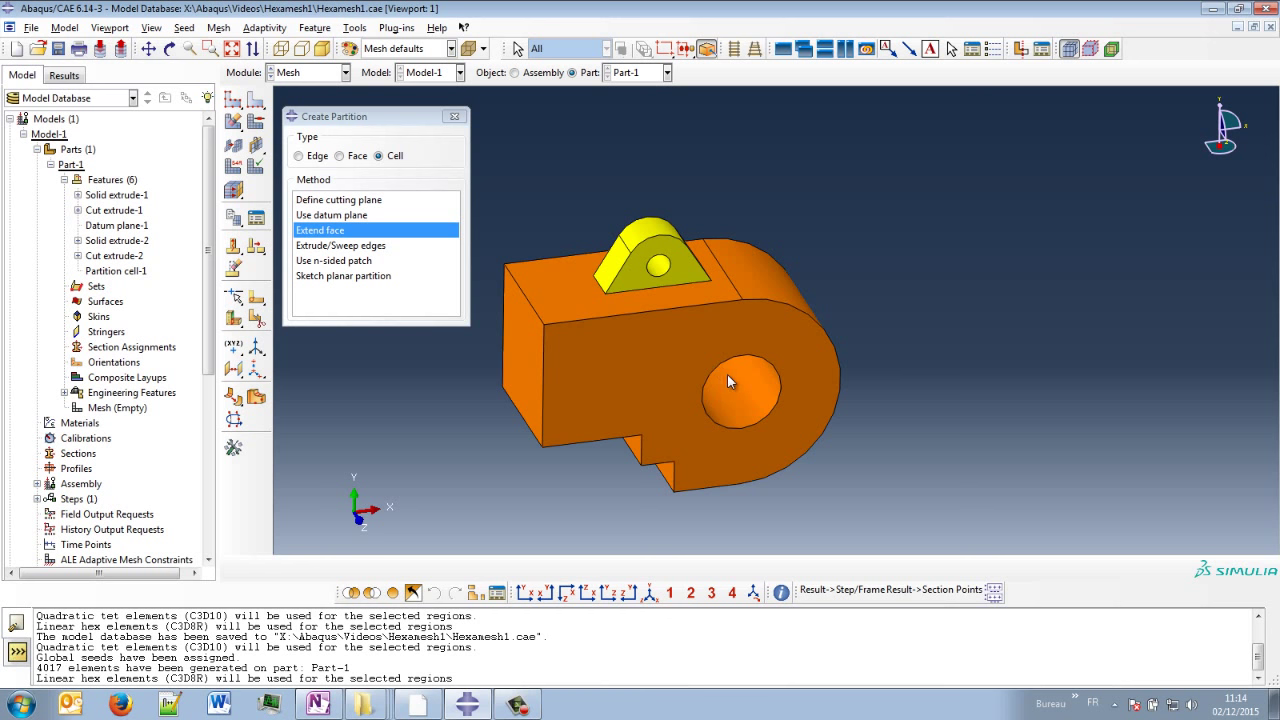
left_click_drag(727, 374, 704, 386, "ctrl+alt")
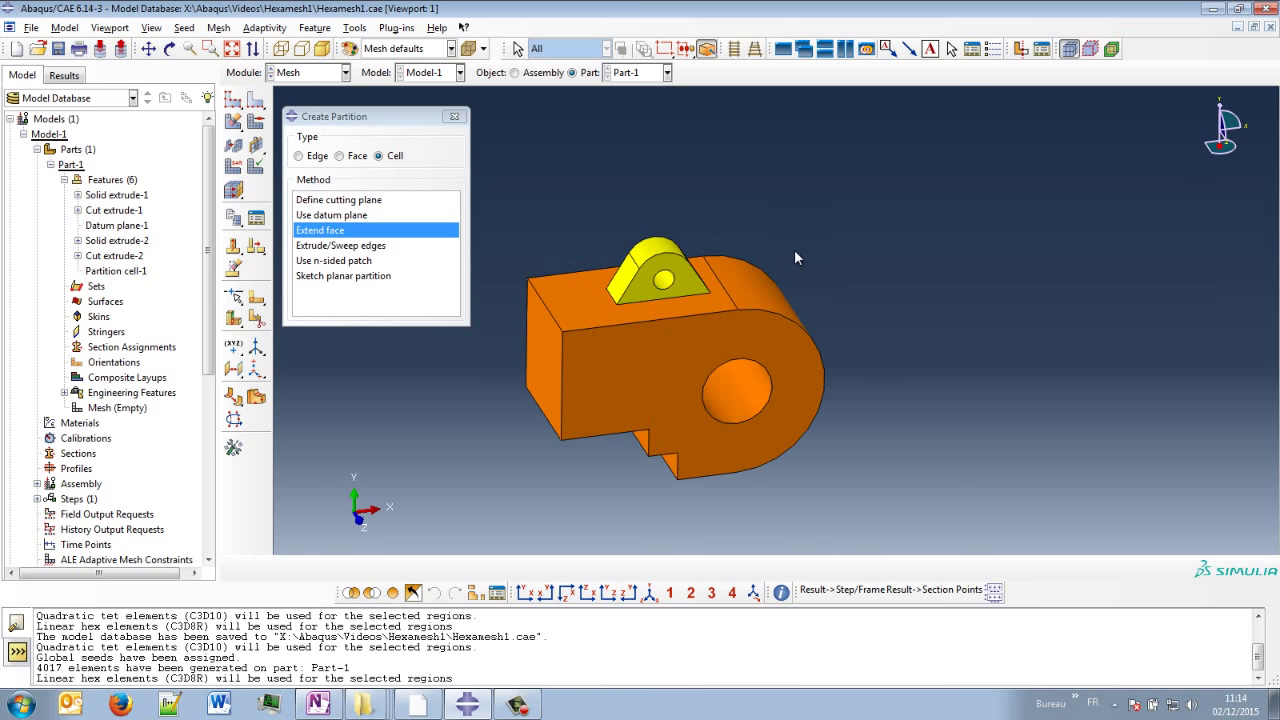
scroll(687, 298, "up", 3)
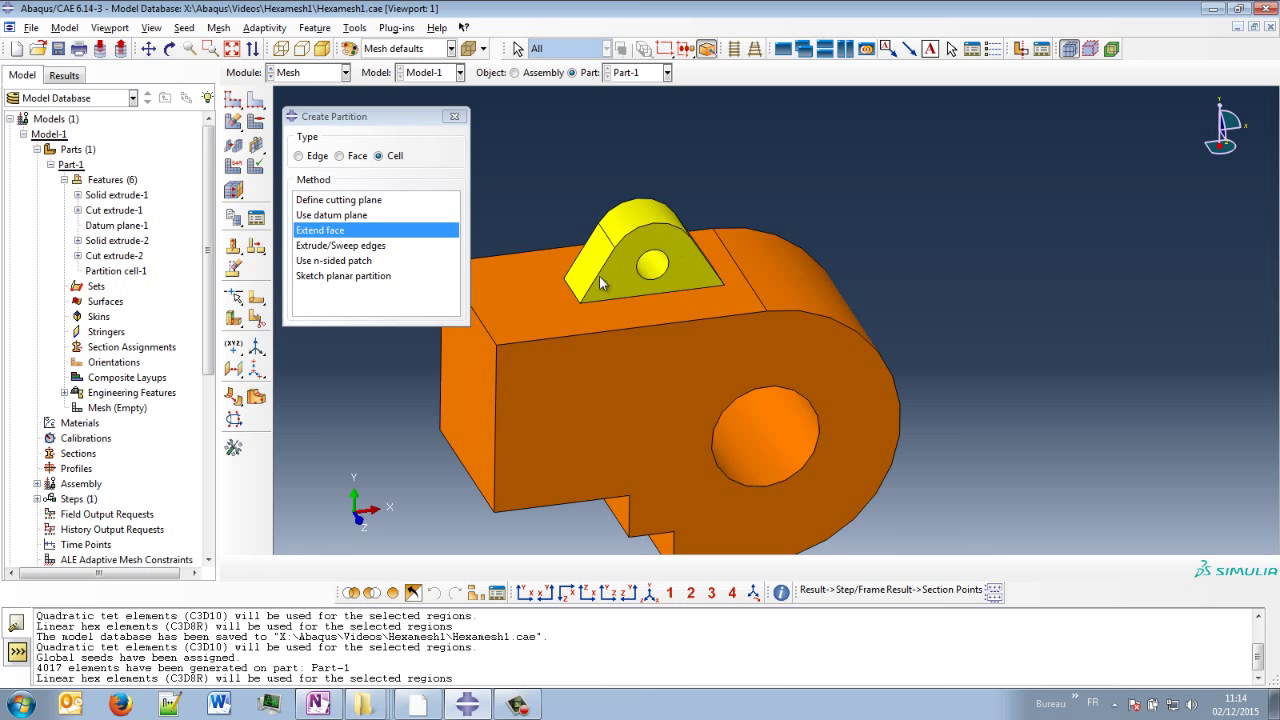
left_click(454, 116)
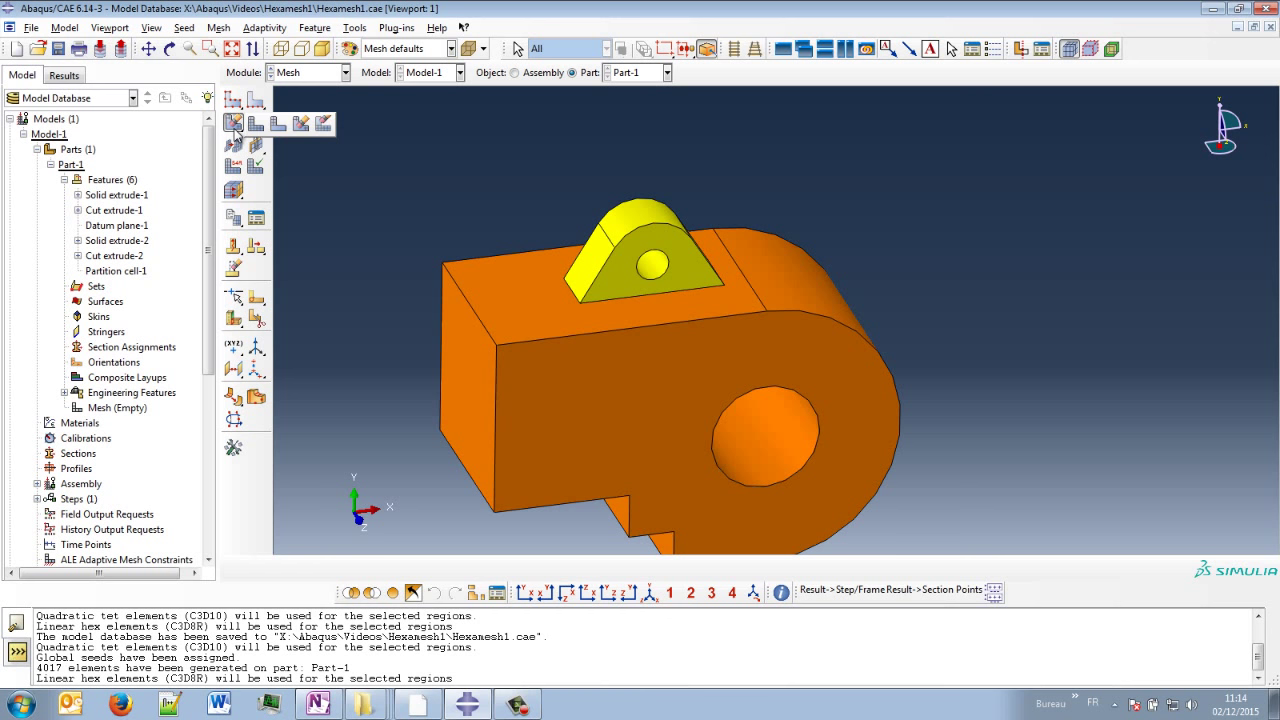
Mesh only the lug cell, producing 44 linear hex elements
left_click(233, 122)
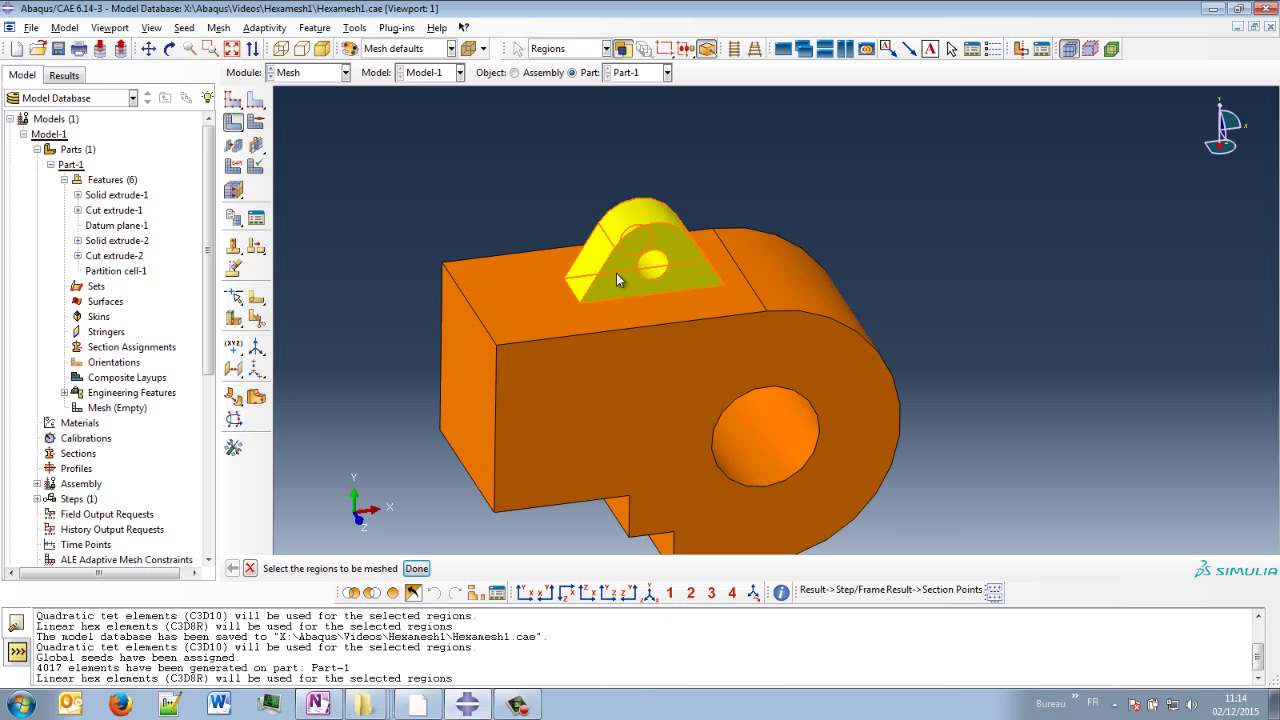
left_click(616, 273)
middle_click(889, 273)
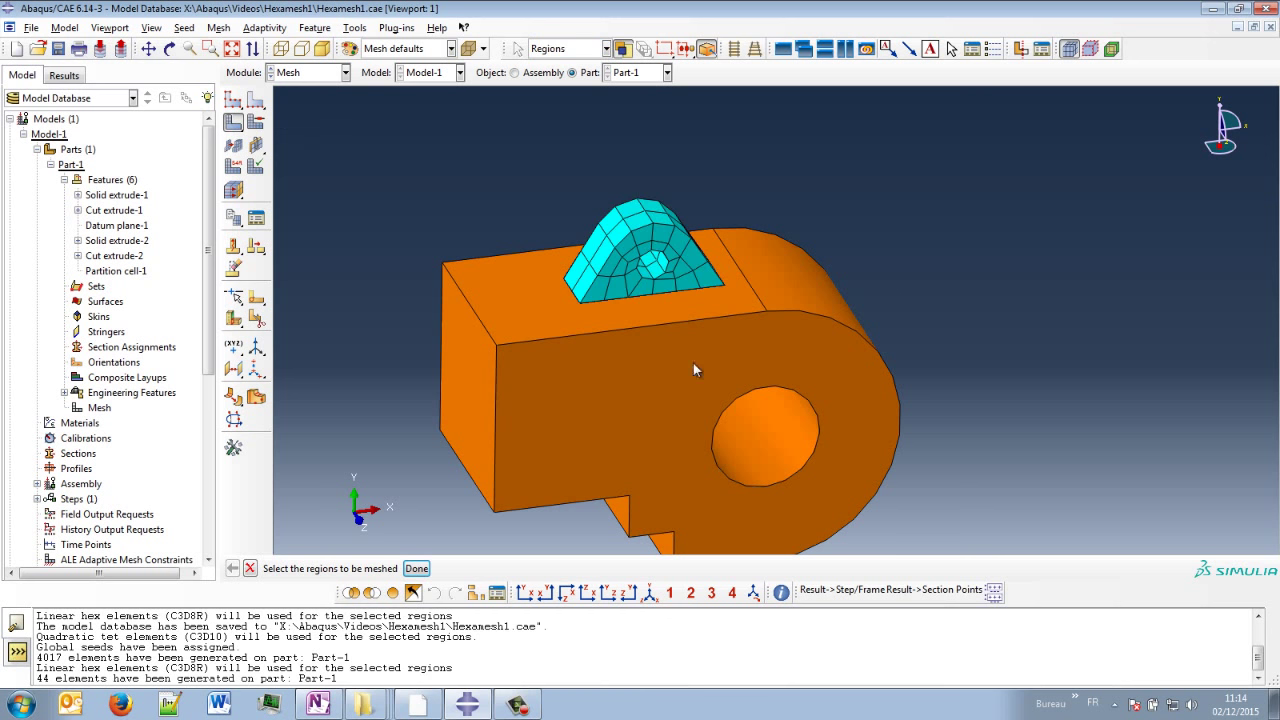
scroll(668, 285, "up", 3)
scroll(672, 300, "down", 2)
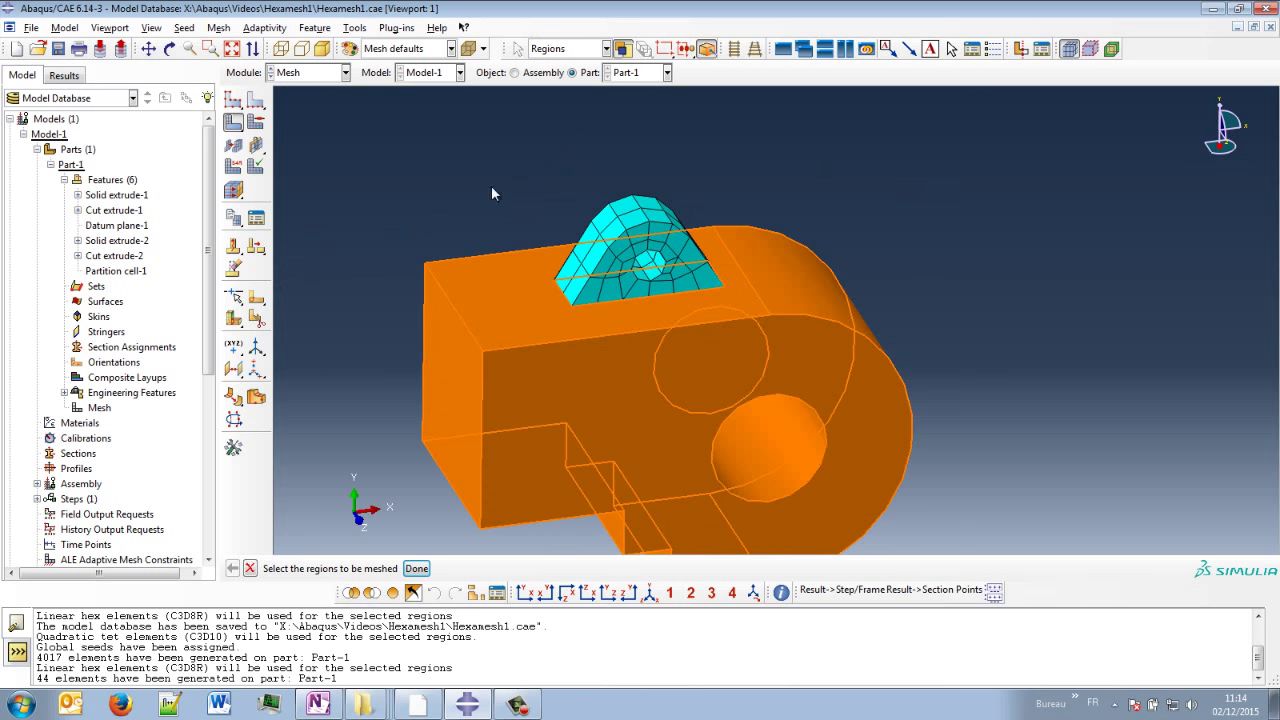
Delete the whole part mesh and turn the part to view another side
left_click(234, 122)
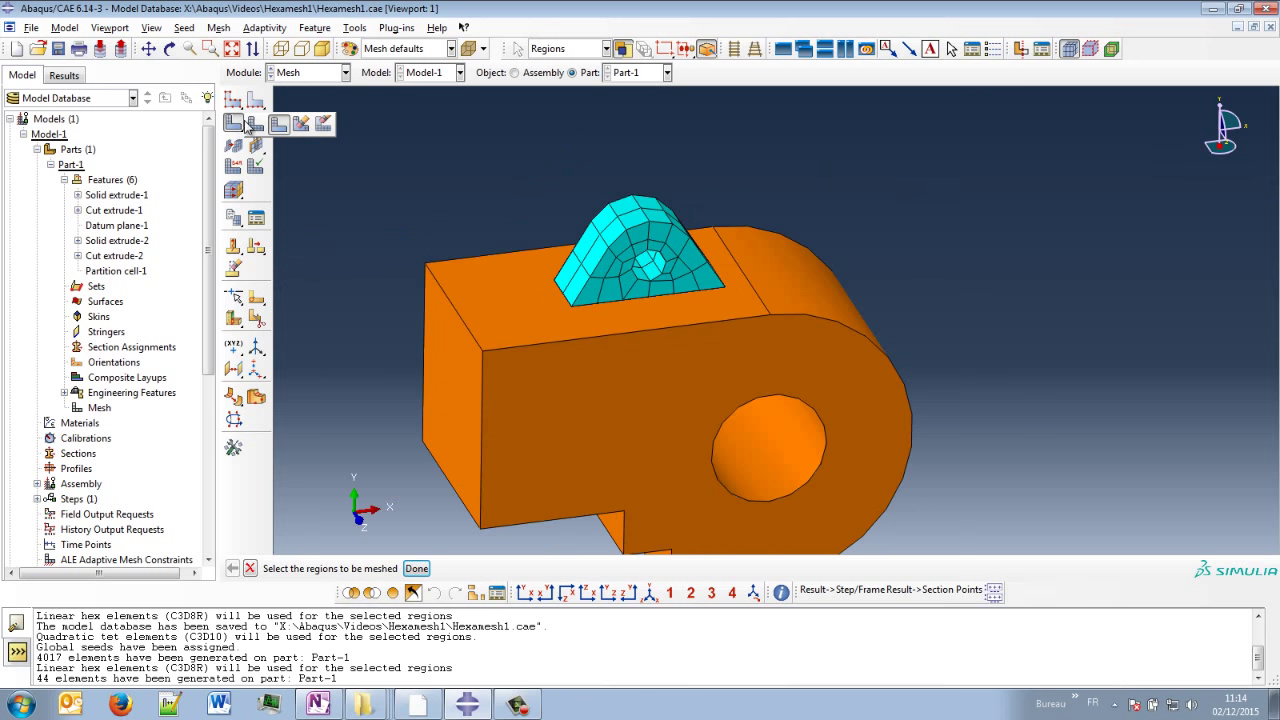
left_click(301, 123)
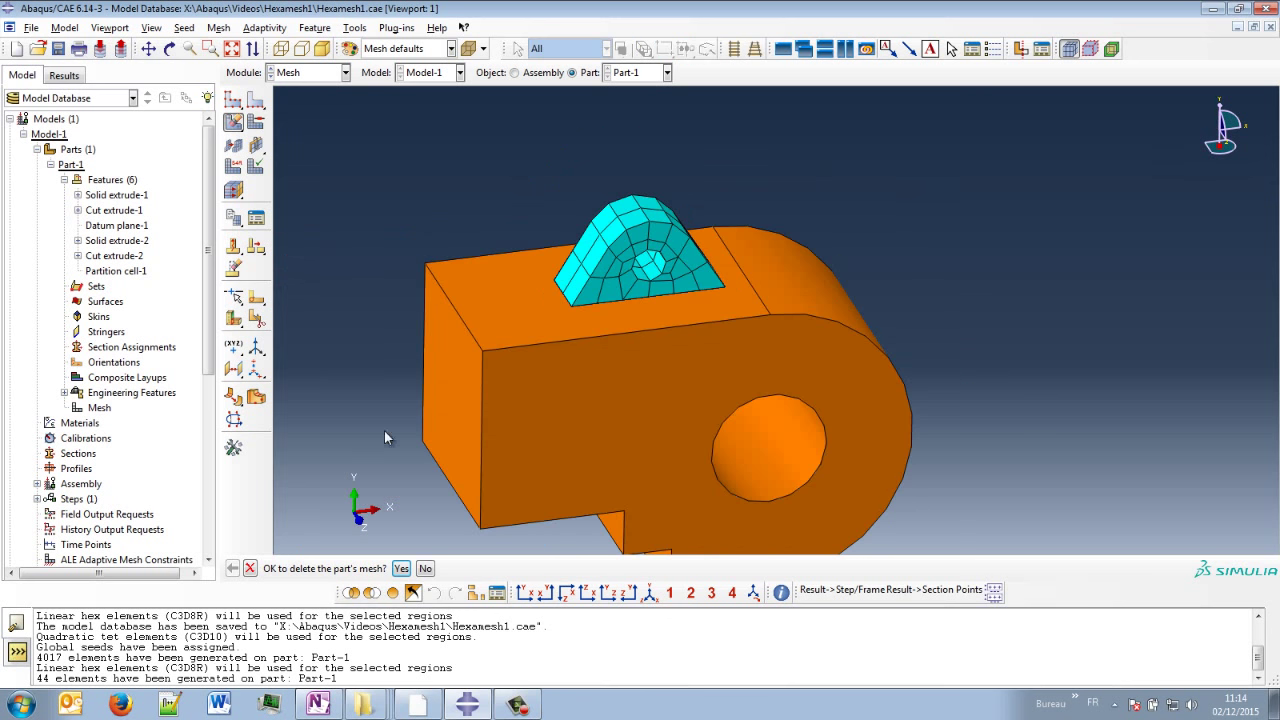
left_click(401, 568)
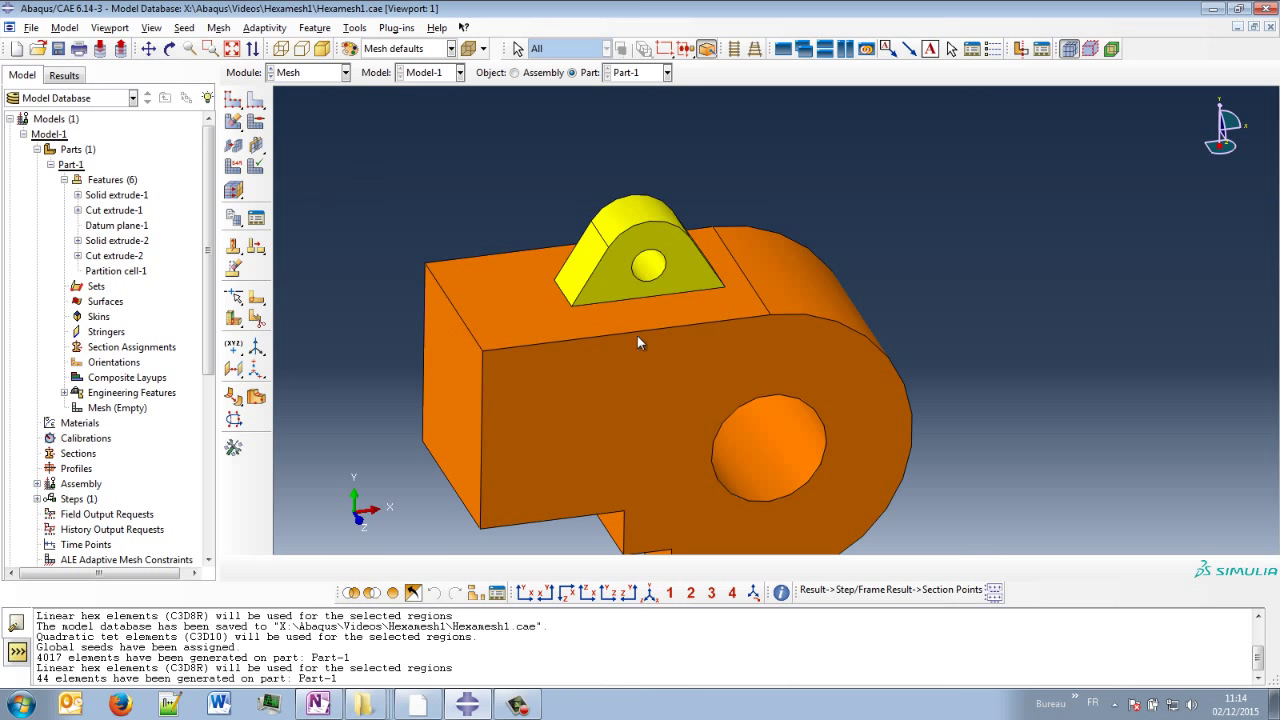
key("F3")
mouse_move(770, 415)
left_mouse_down()
mouse_move(707, 247)
mouse_move(732, 372)
left_mouse_up()
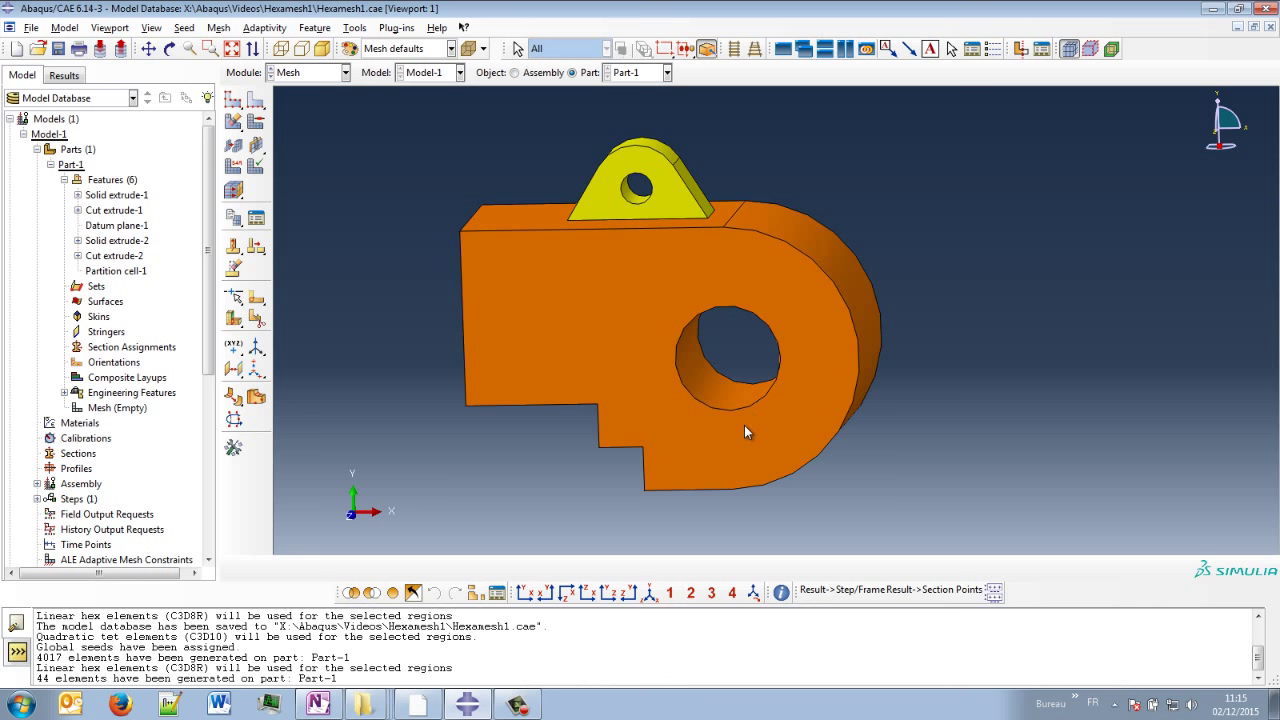
Partition the body cell by extending the notch face, making the square block its own cell
left_click(256, 318)
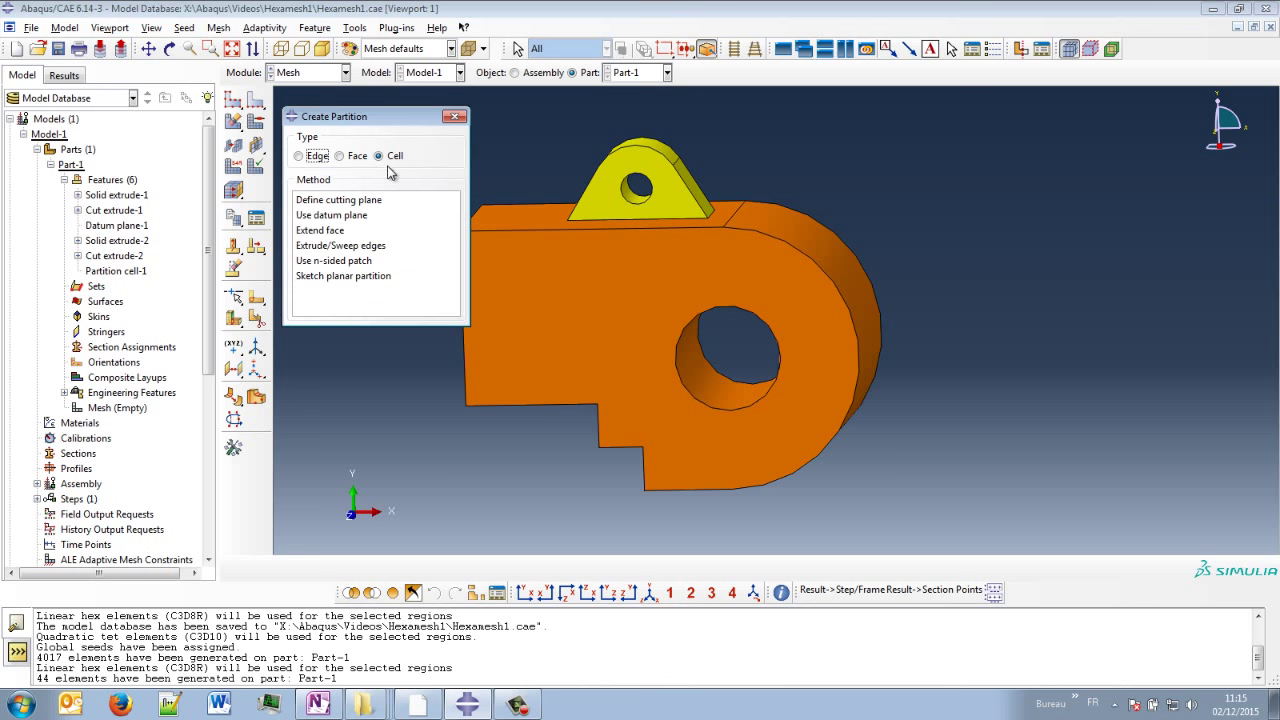
left_click(330, 230)
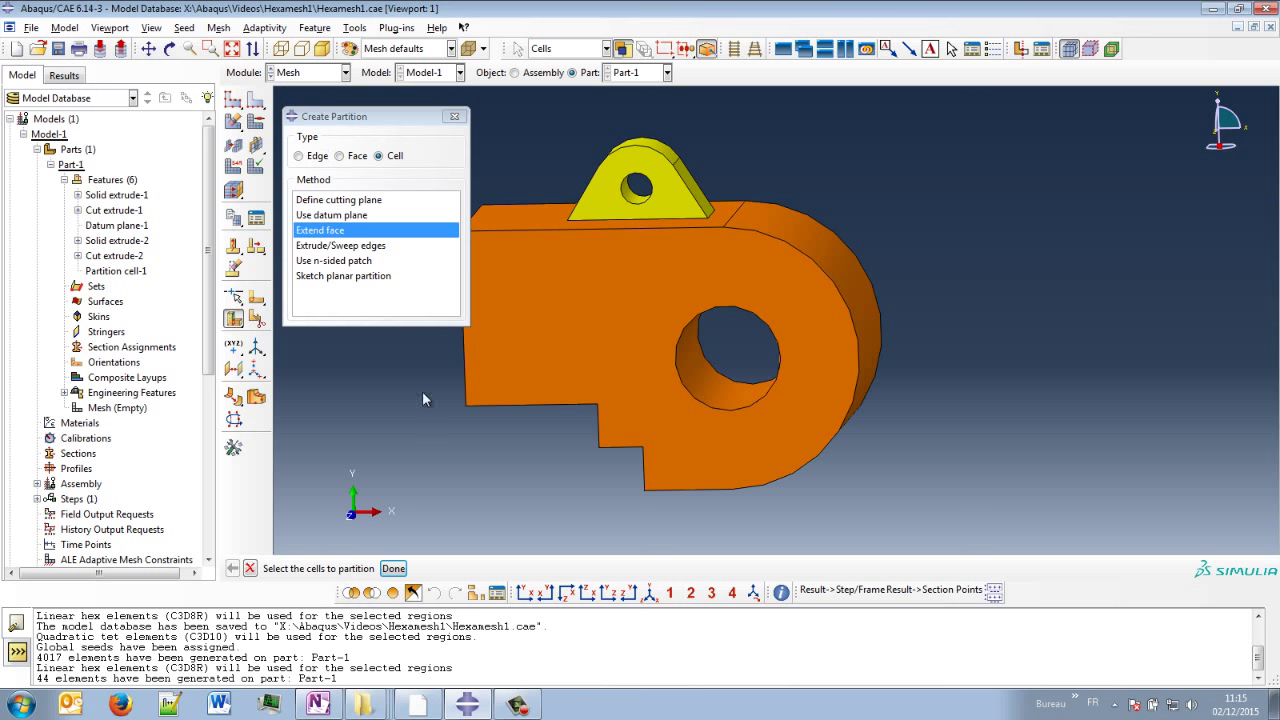
left_click_drag(559, 427, 697, 309, "ctrl+alt")
left_click(696, 305)
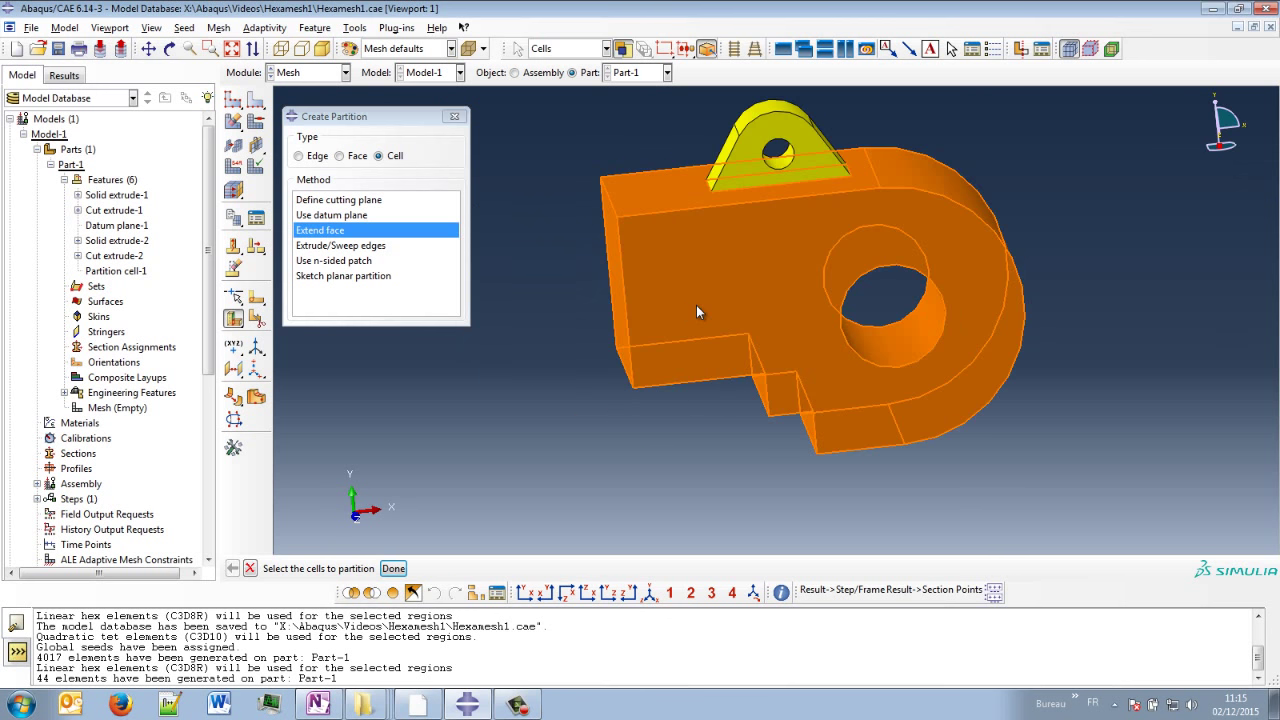
middle_click(697, 484)
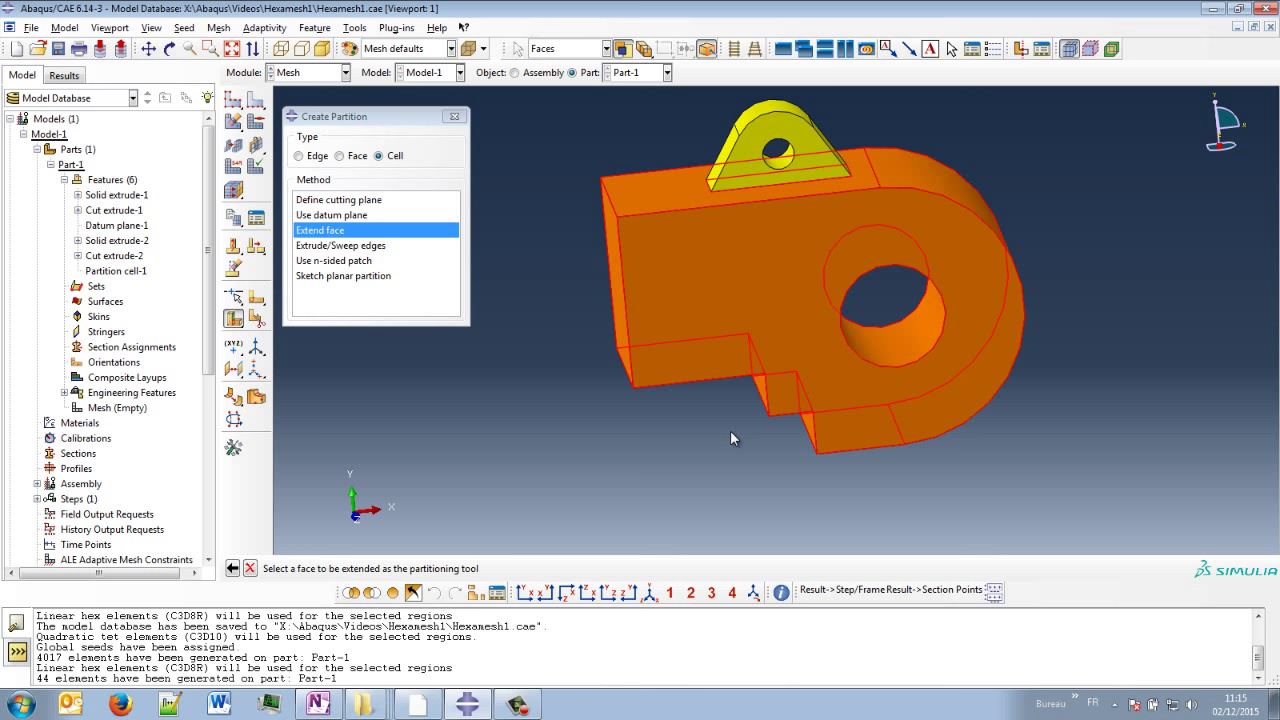
left_click(760, 393)
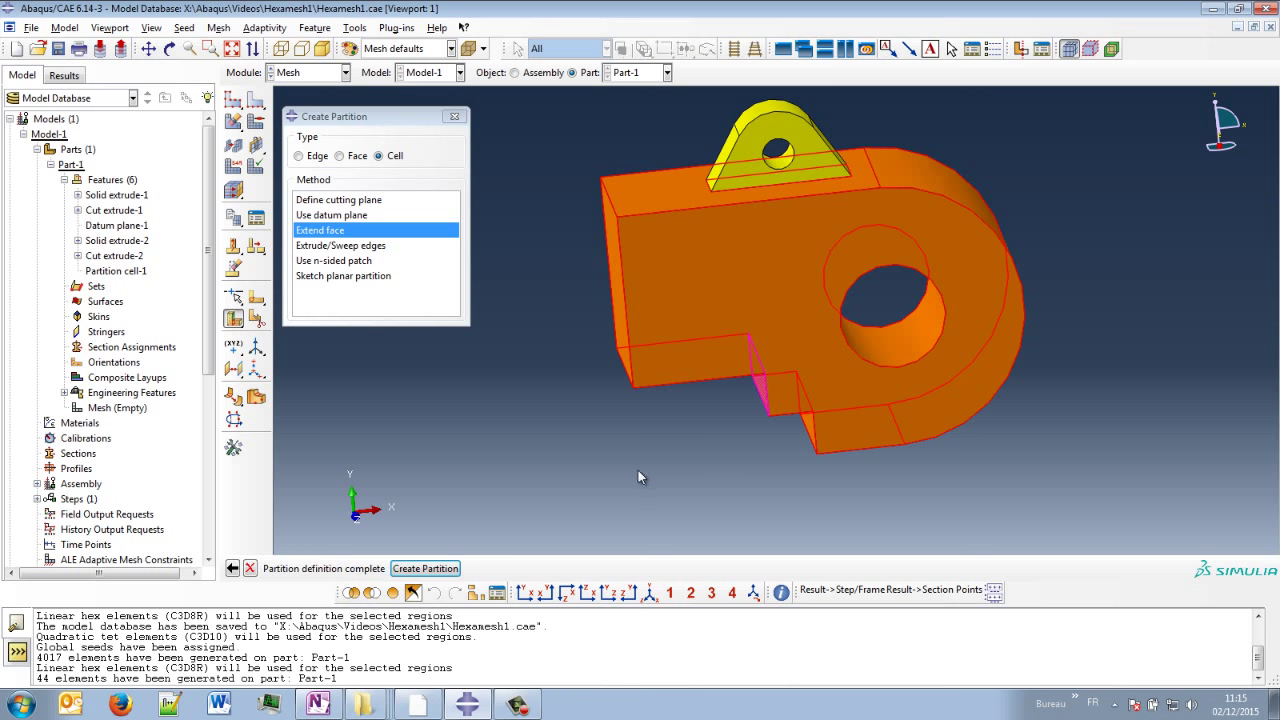
left_click(425, 568)
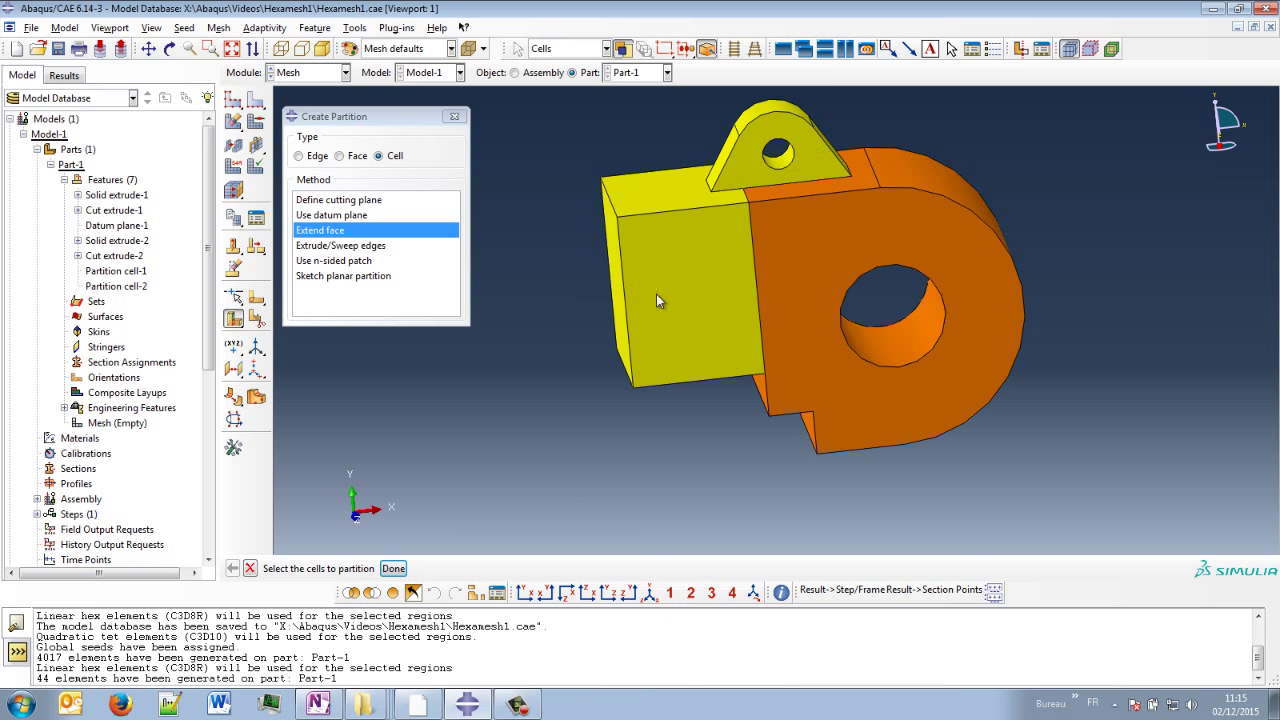
Cut a thin green slice from the orange cell by extending a second face
left_click(809, 374)
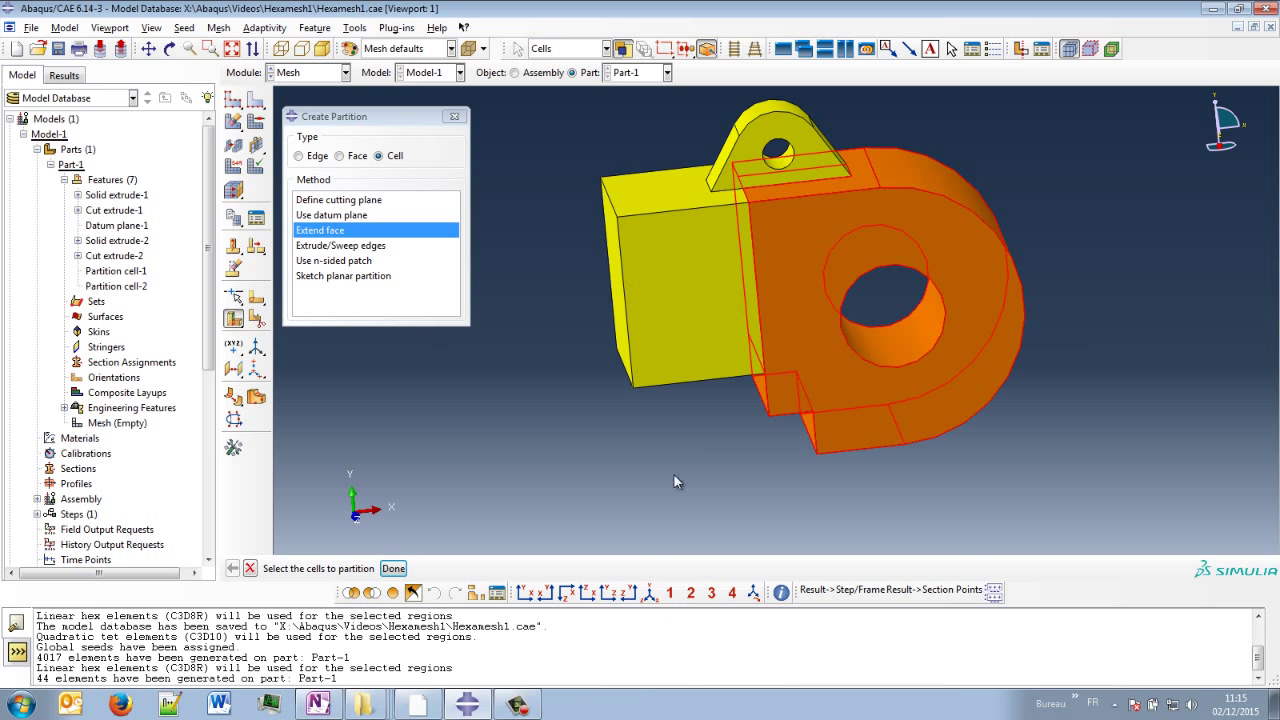
middle_click(671, 482)
left_click(810, 432)
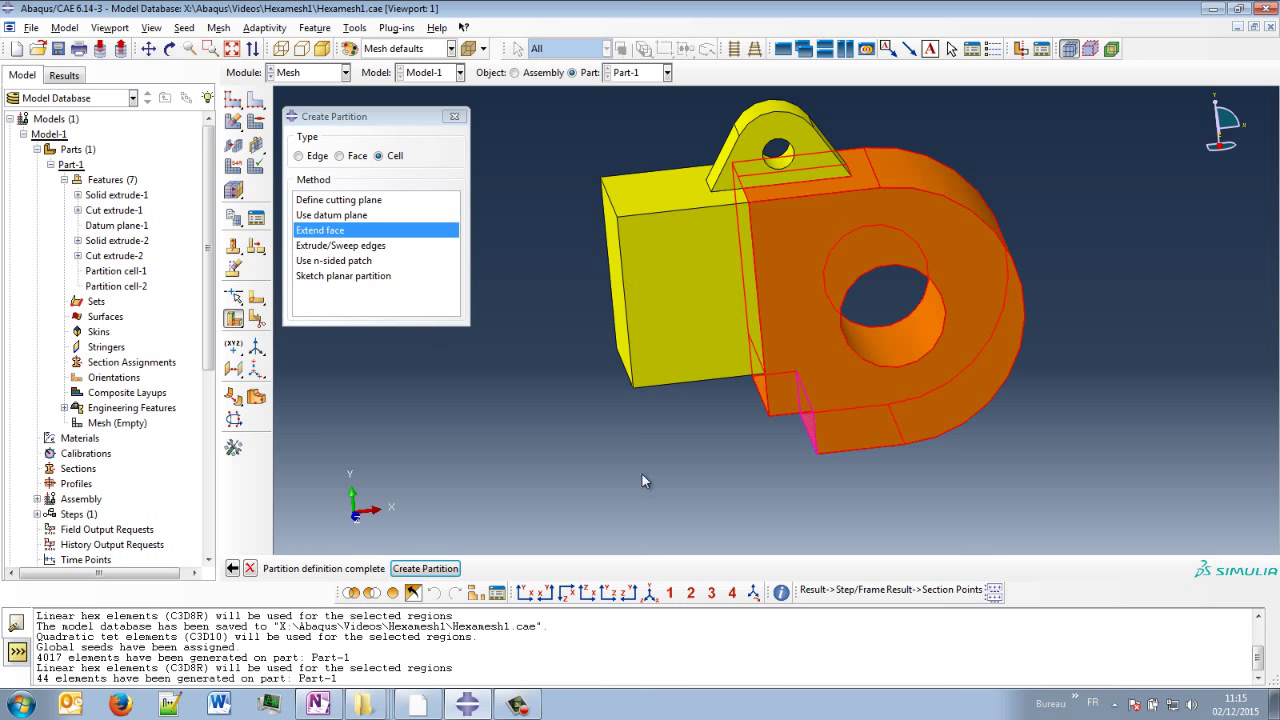
middle_click_drag(665, 466, 586, 486, "ctrl+alt")
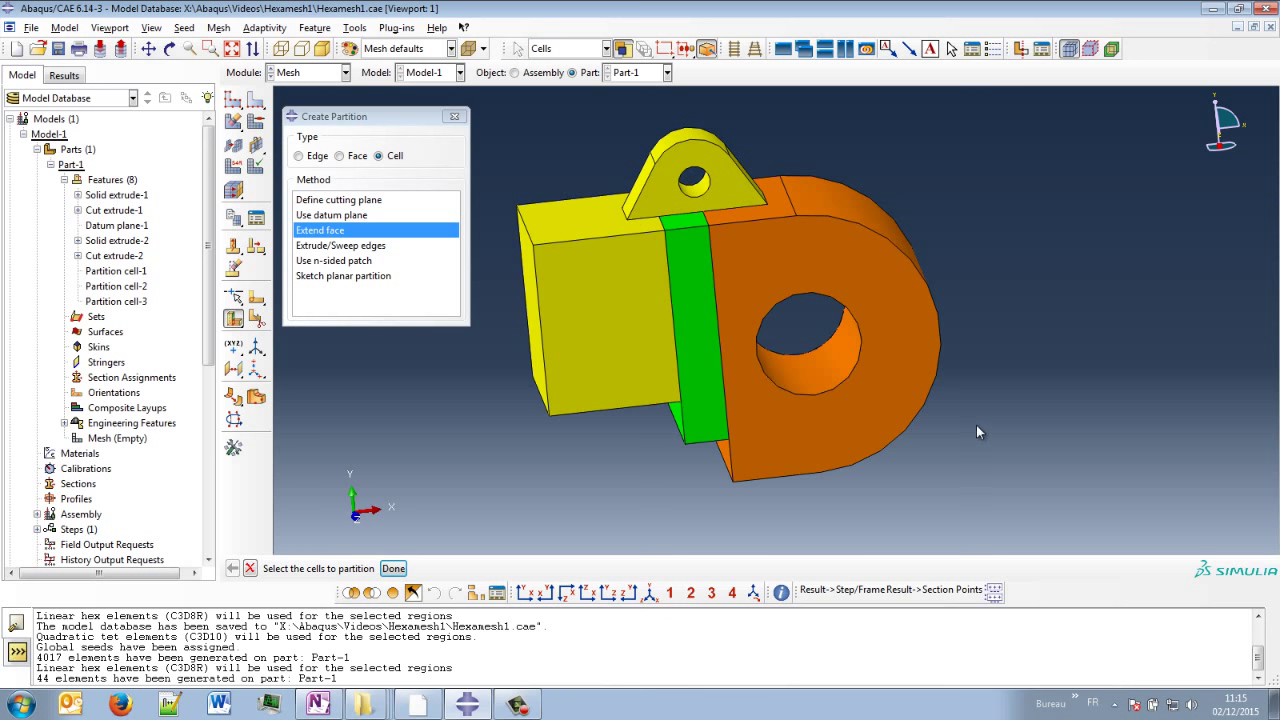
mouse_move(978, 432)
left_mouse_down("ctrl+alt")
mouse_move(920, 449)
mouse_move(961, 484)
left_mouse_up("ctrl+alt")
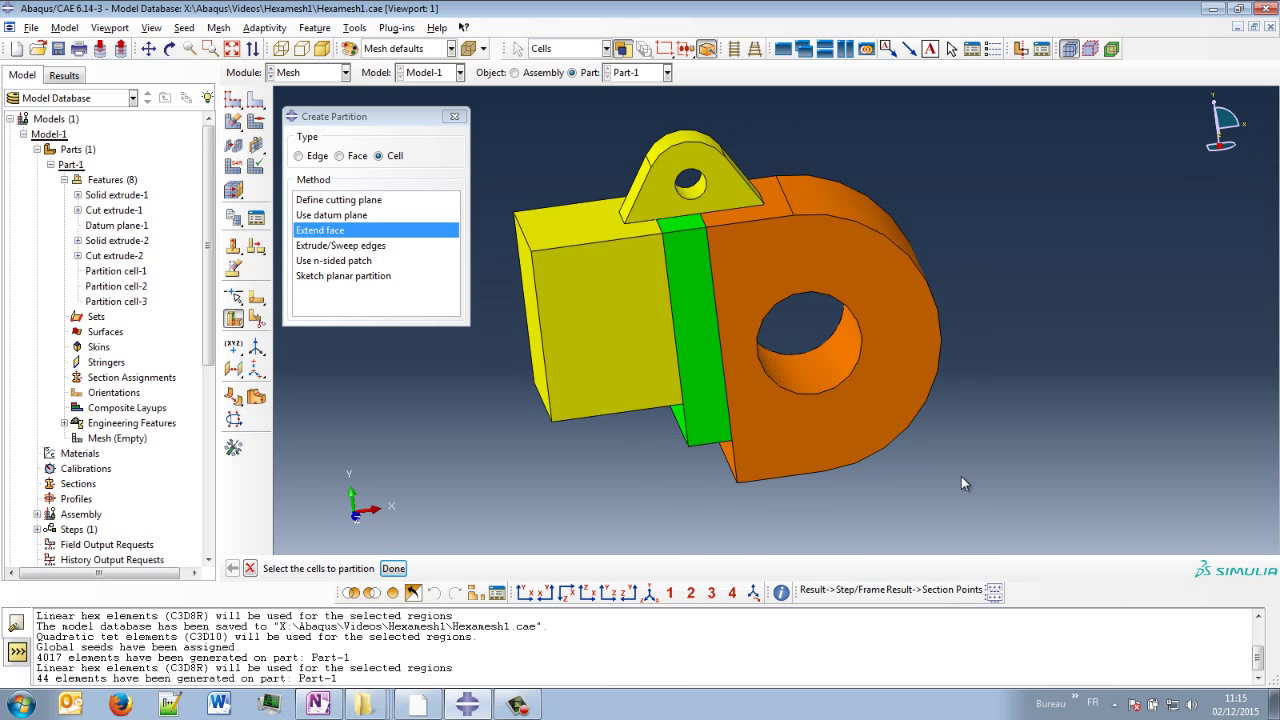
left_click_drag(934, 309, 434, 467, "ctrl+alt")
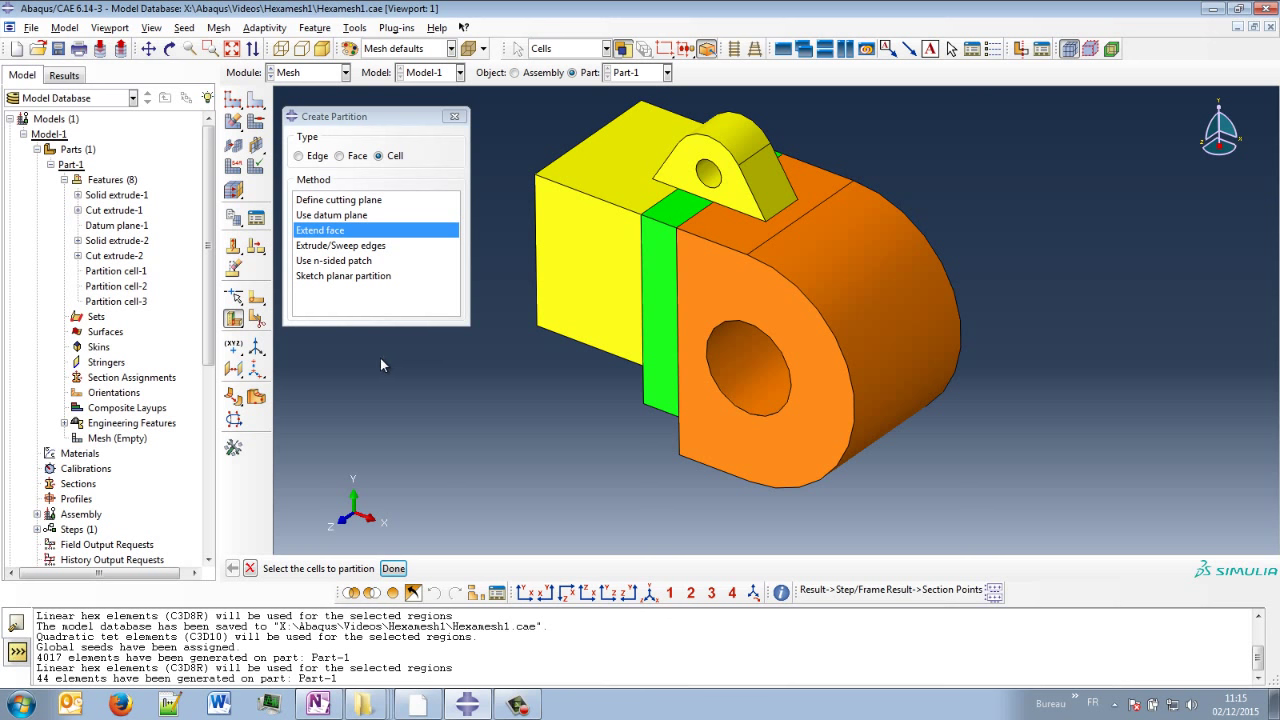
Partition the orange round-end cell by extruding an edge along a vertical edge direction
left_click(388, 248)
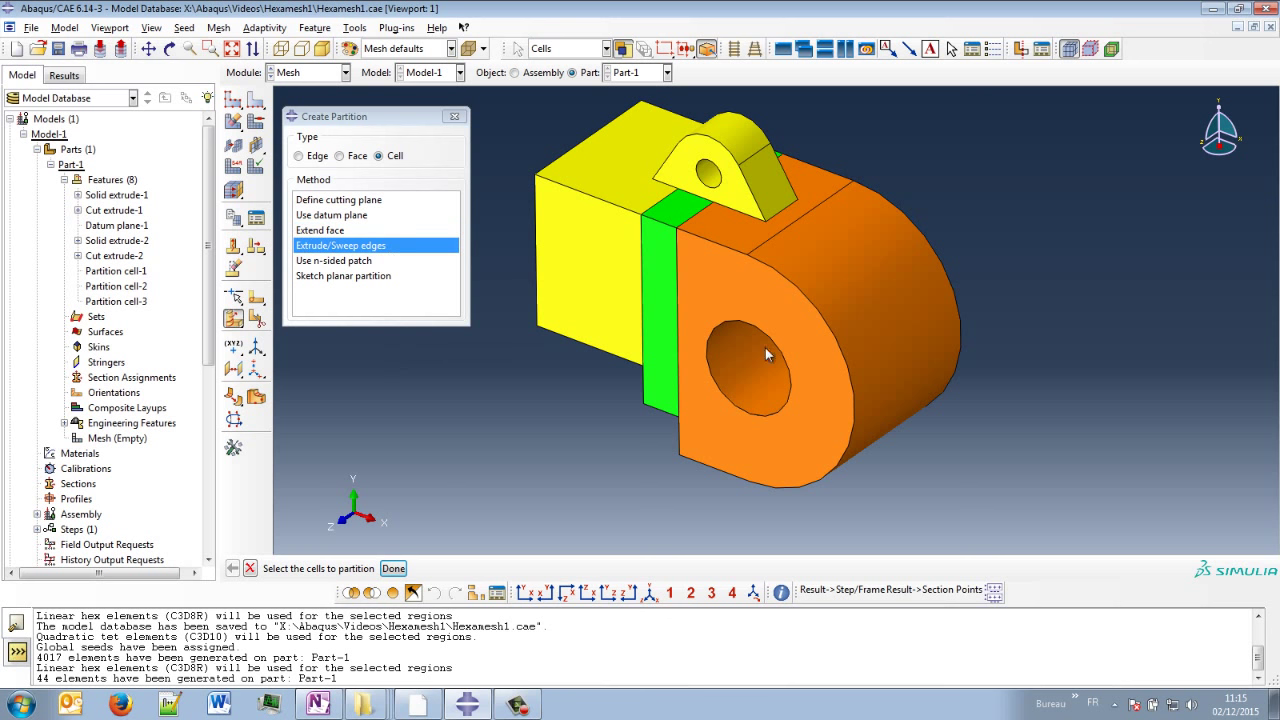
left_click(778, 284)
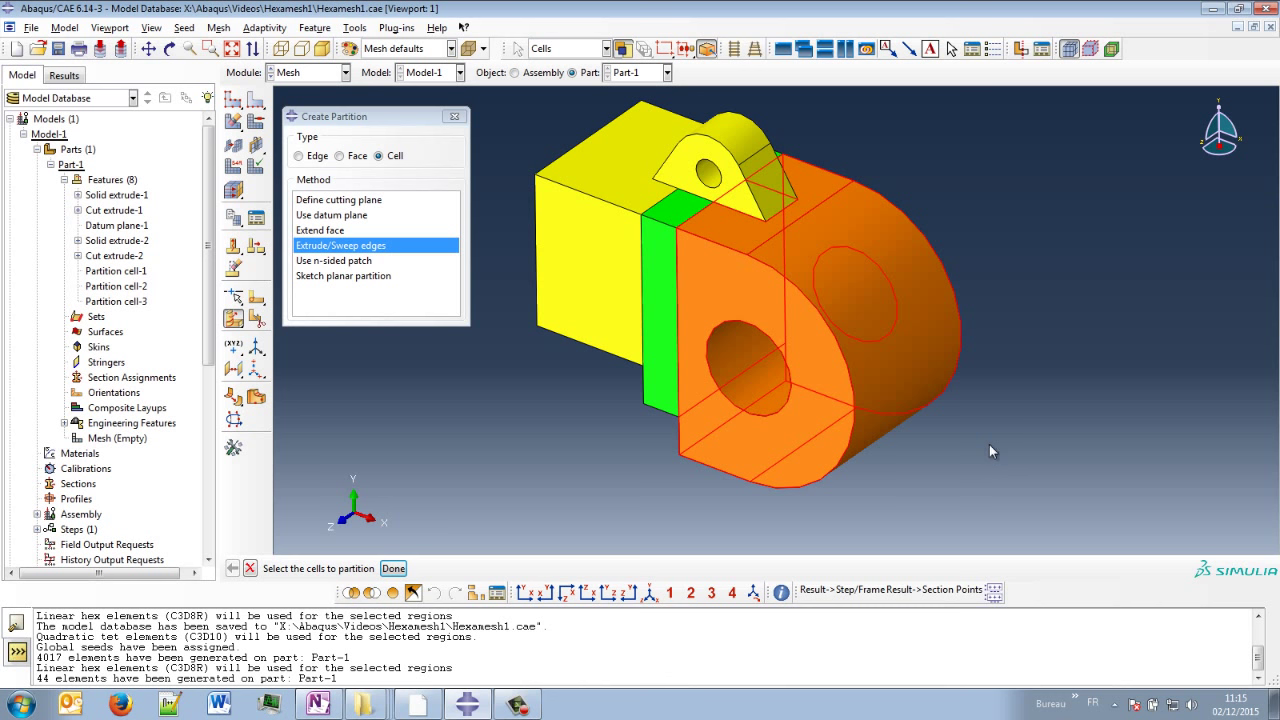
middle_click(990, 446)
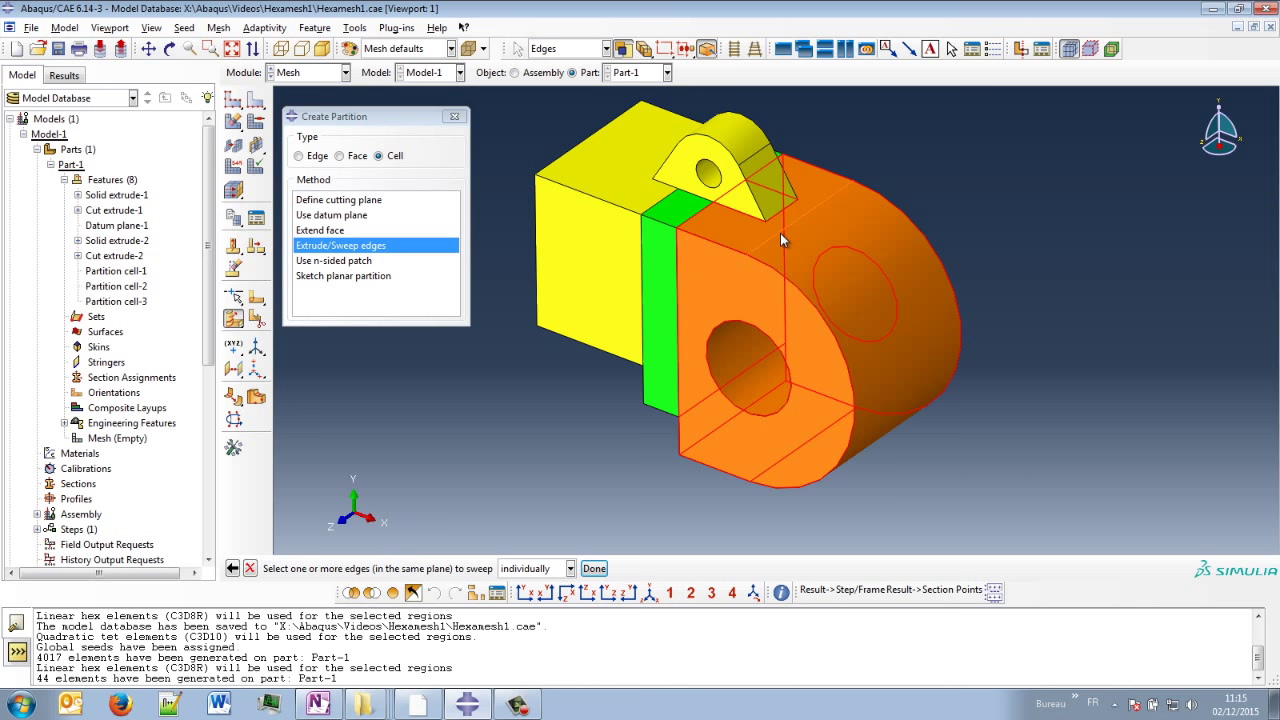
left_click(780, 233)
middle_click(478, 488)
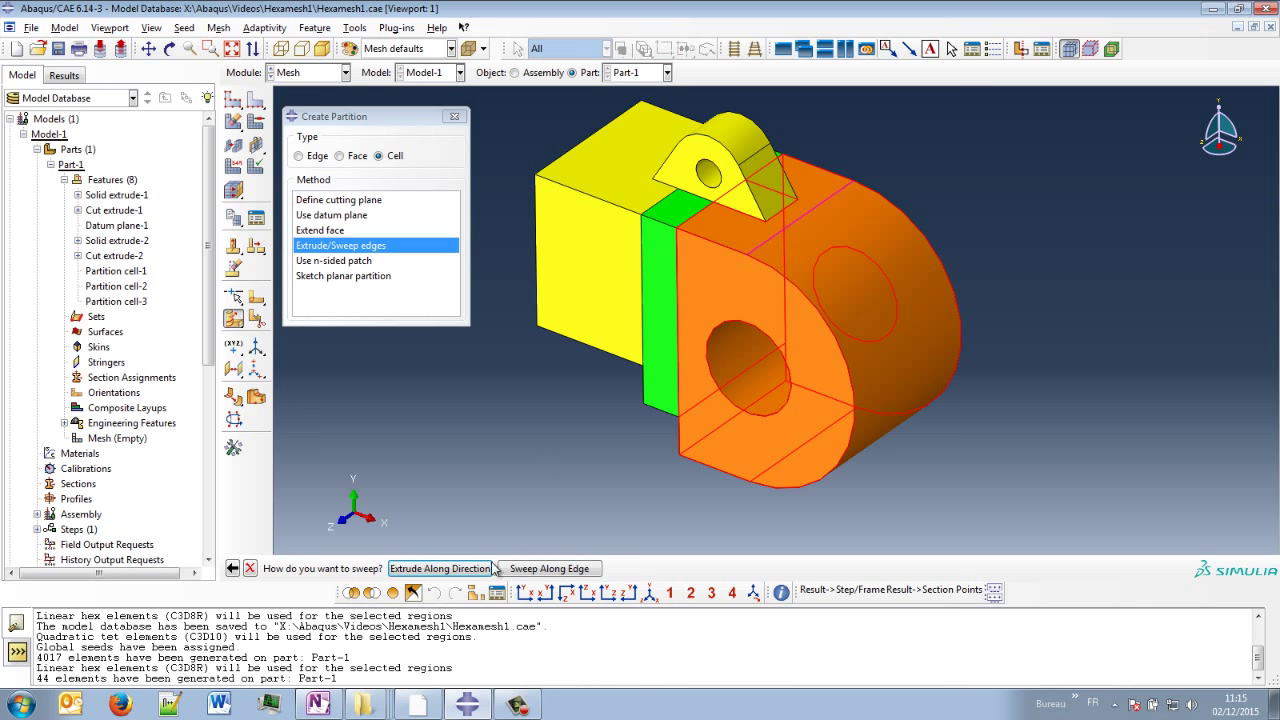
left_click(455, 569)
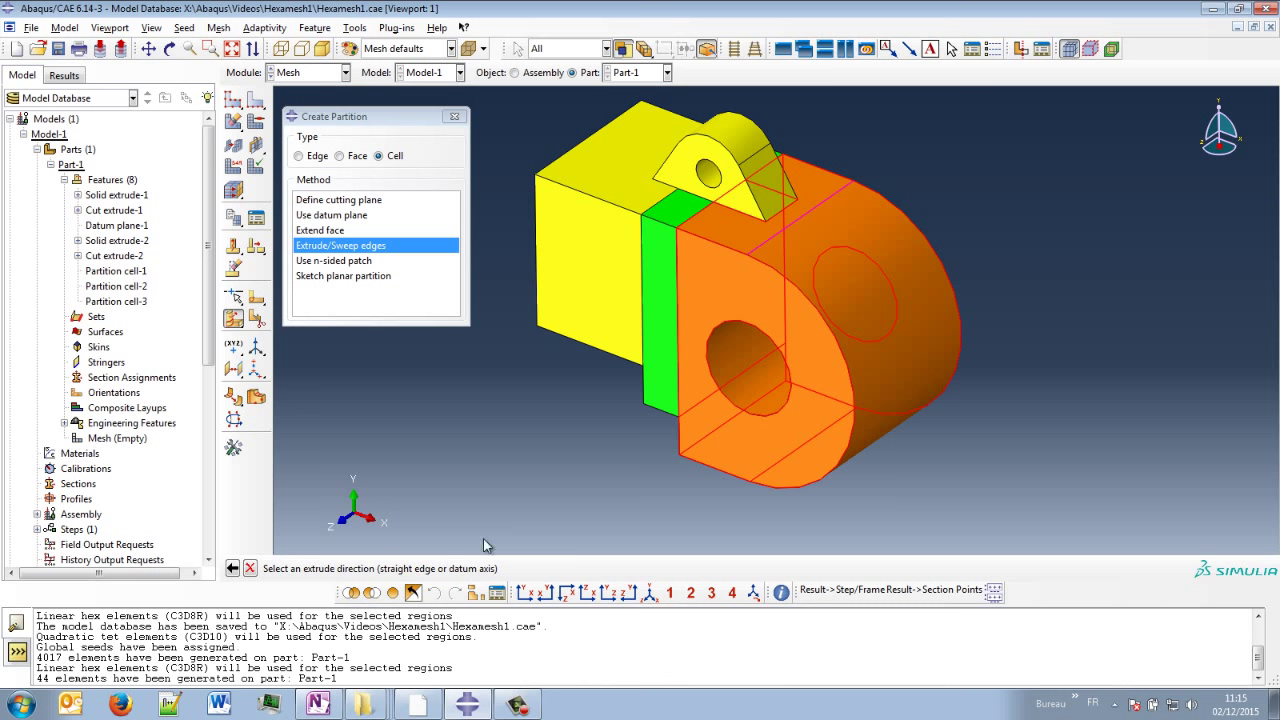
left_click(678, 362)
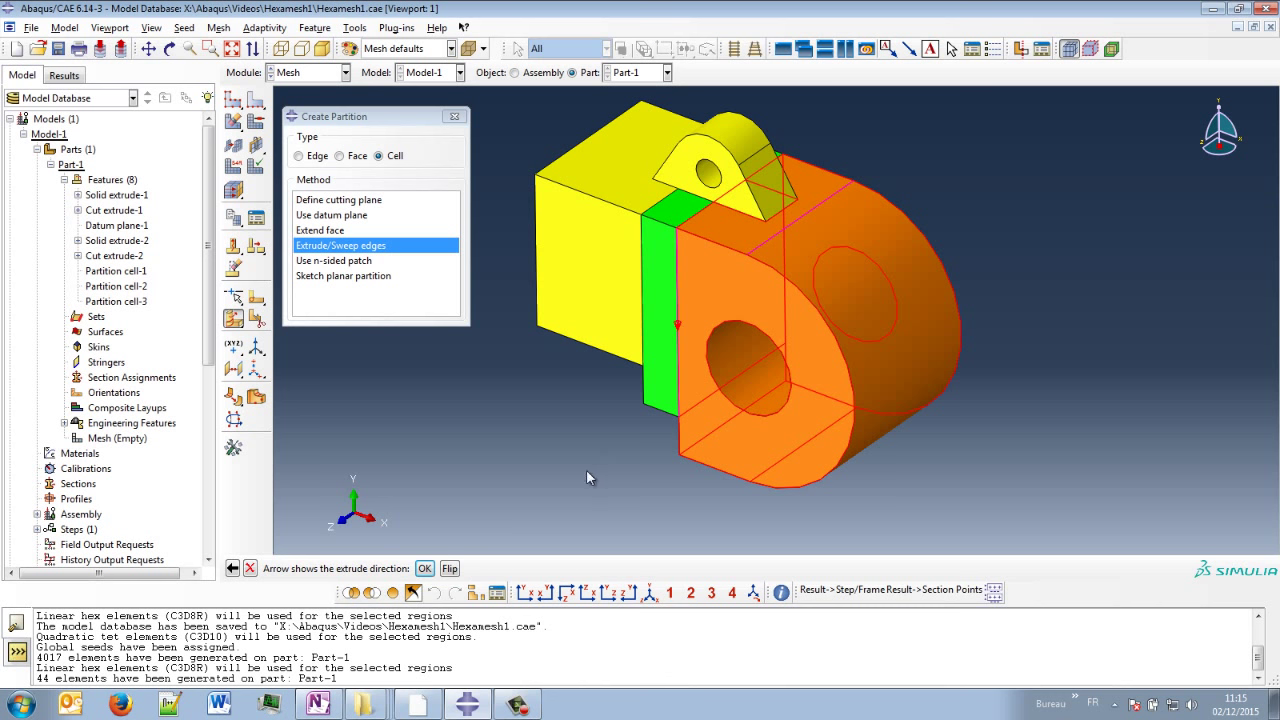
left_click(424, 568)
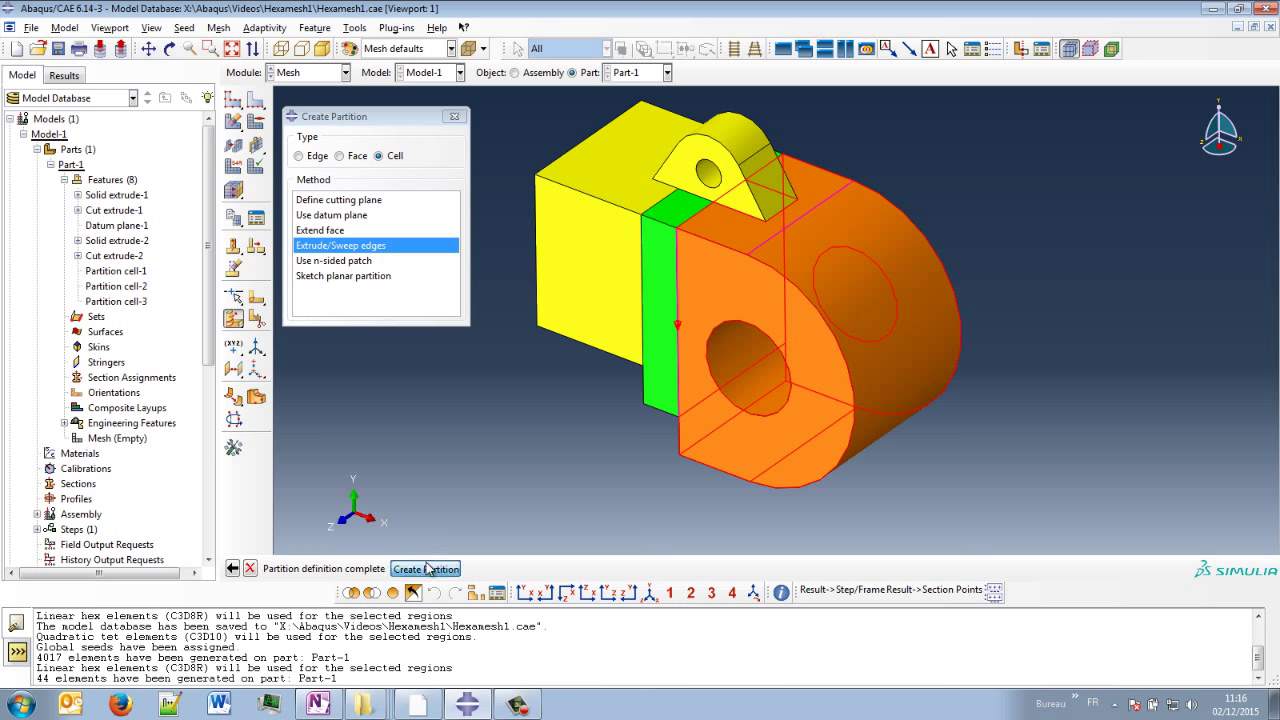
left_click(426, 569)
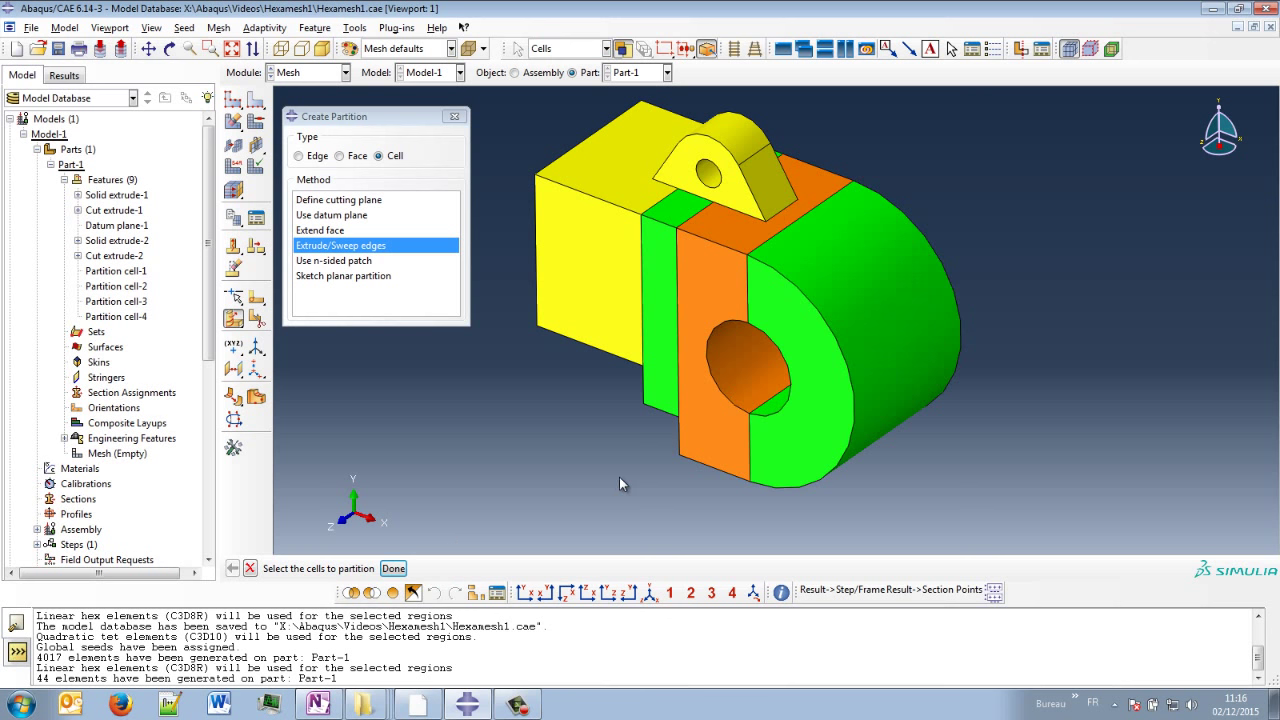
Orbit and zoom the part to inspect the four cell partitions and remaining orange slice
left_click_drag(619, 480, 672, 385, "ctrl+alt")
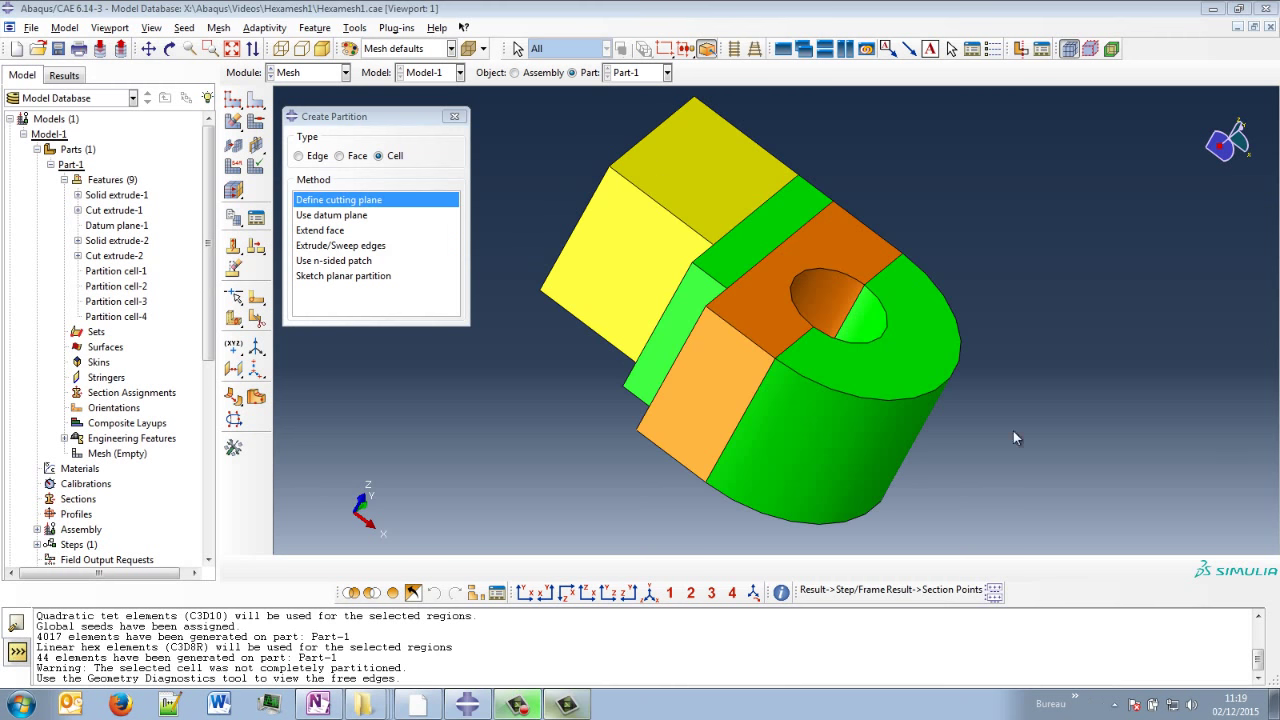
left_click_drag(861, 421, 686, 459, "ctrl+alt")
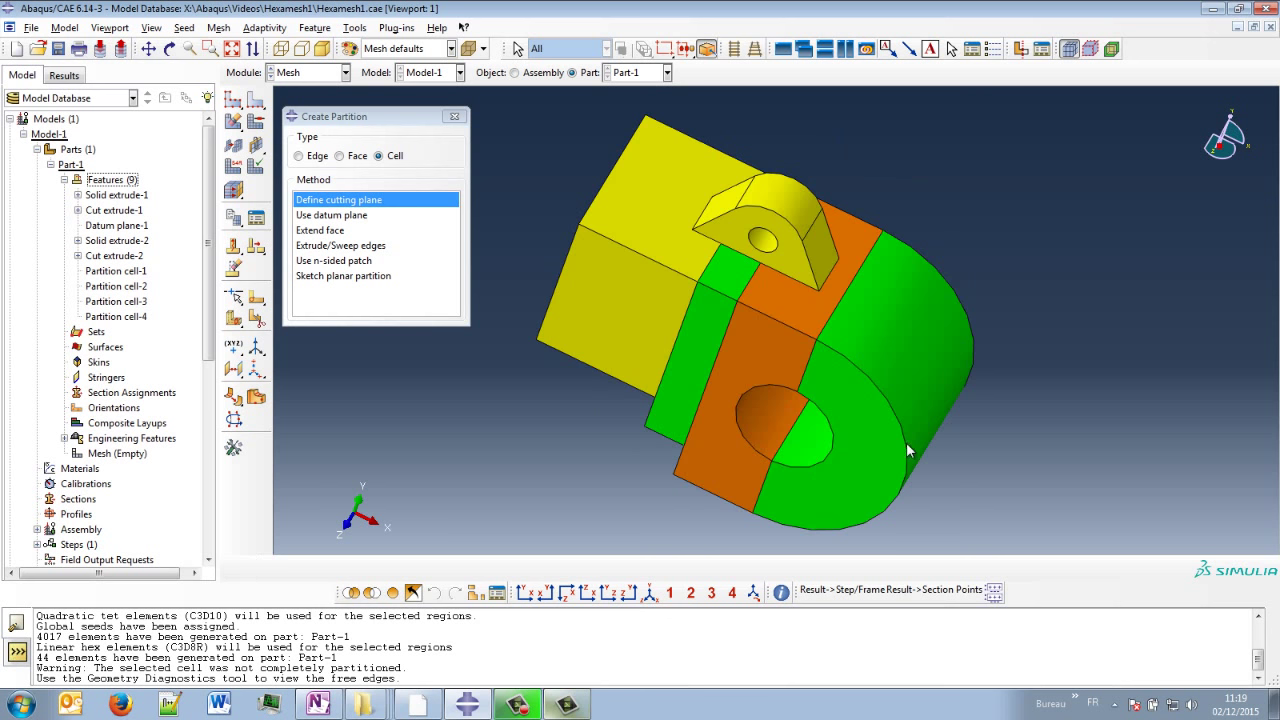
left_click_drag(945, 420, 753, 358, "ctrl+alt")
left_click_drag(816, 418, 785, 279, "ctrl+alt")
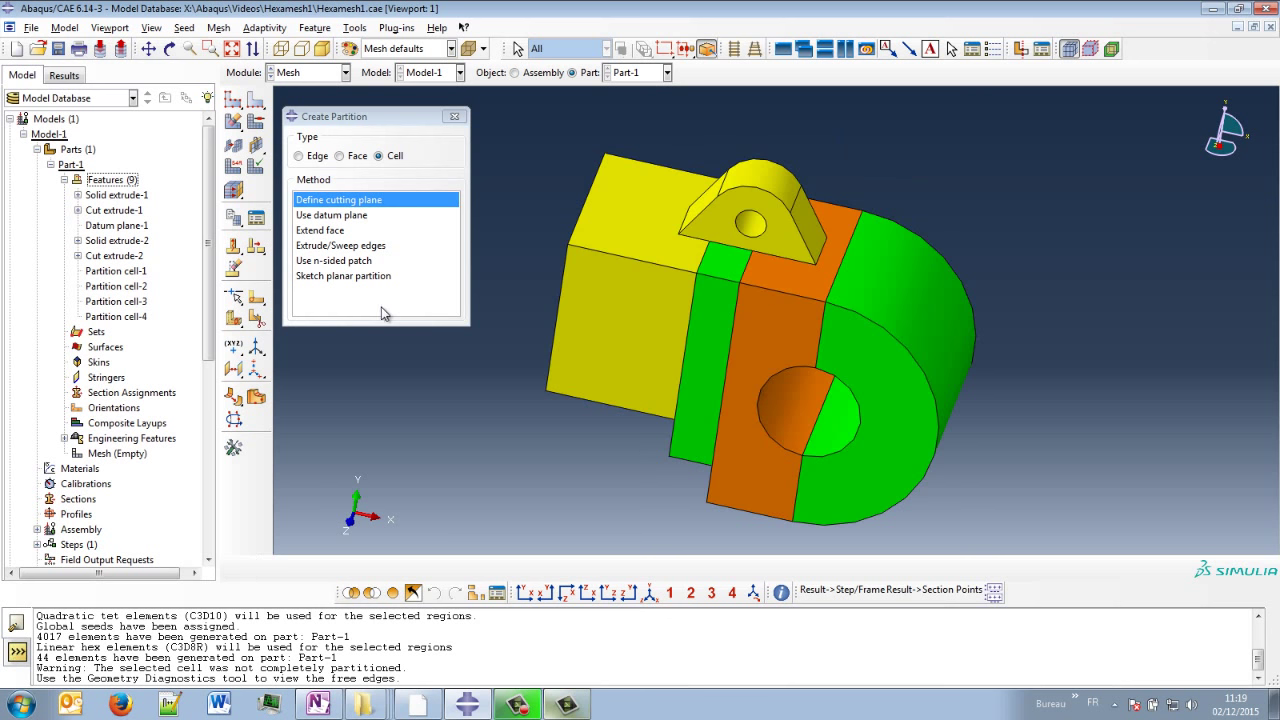
left_click_drag(794, 337, 766, 288, "ctrl+alt")
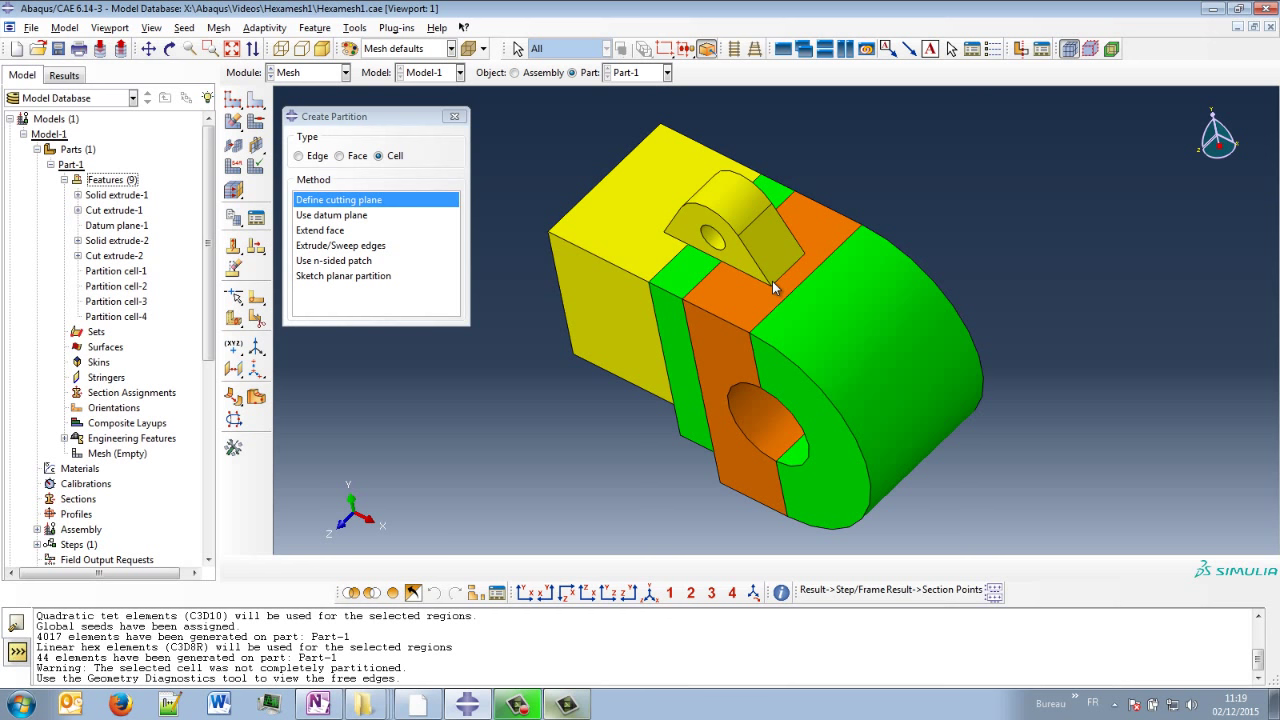
scroll(728, 333, "up", 2)
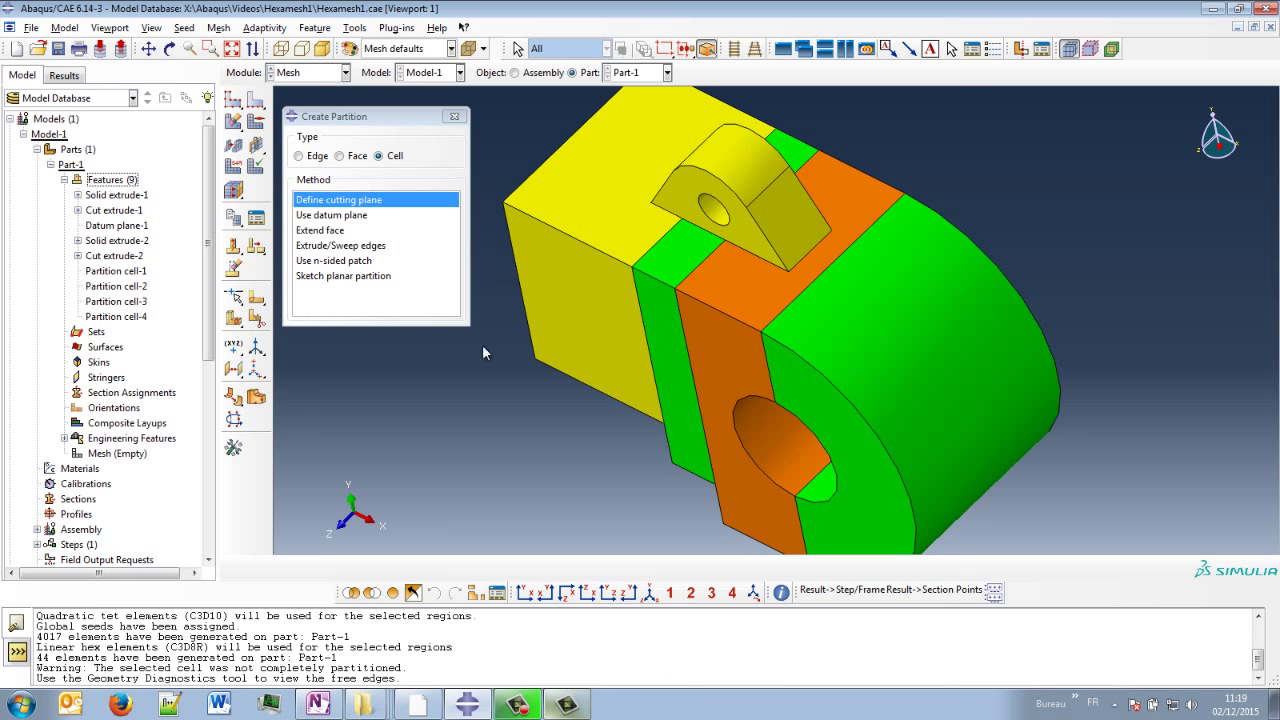
Split the last orange cell with a point-and-normal cutting plane through the large hole
left_click(327, 203)
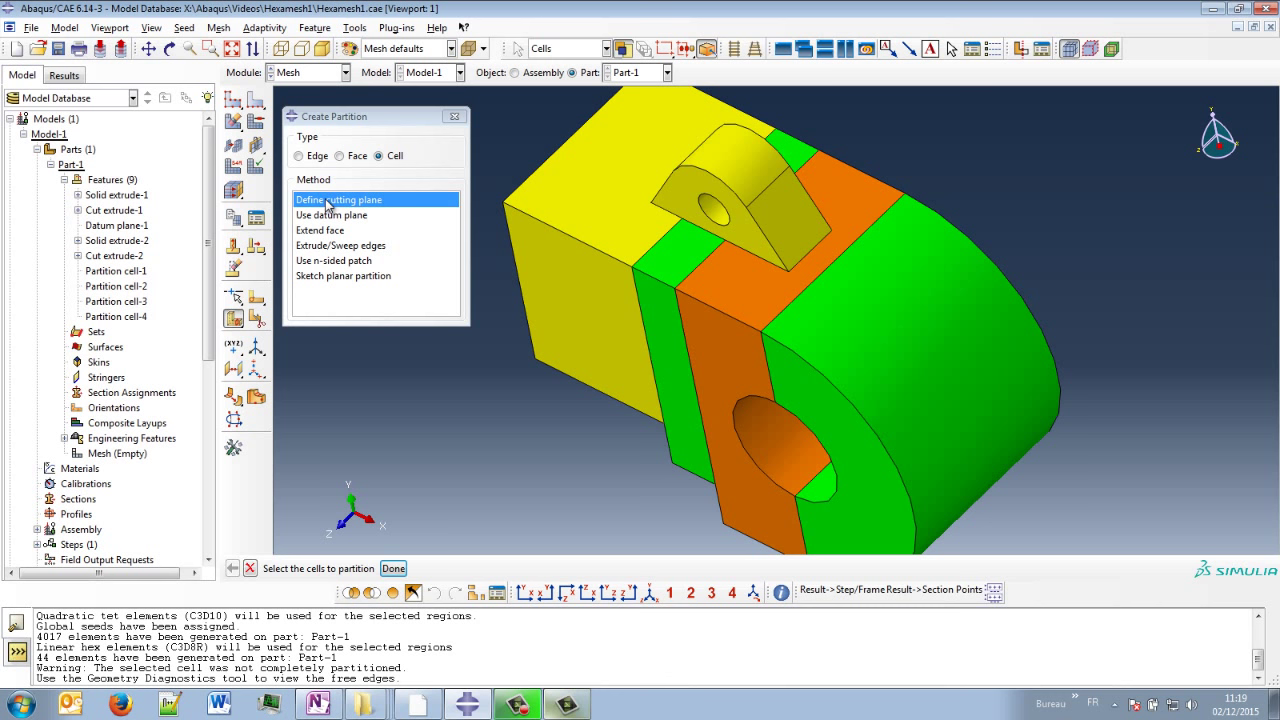
left_click(727, 287)
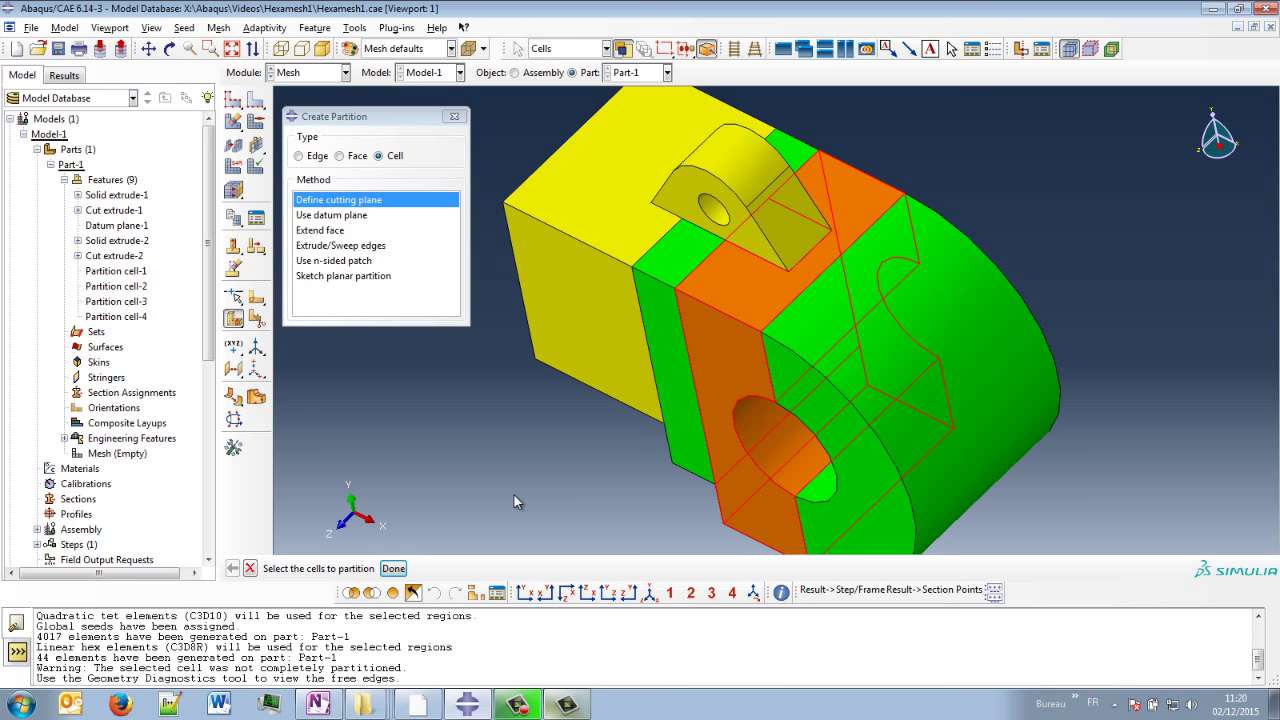
left_click(393, 568)
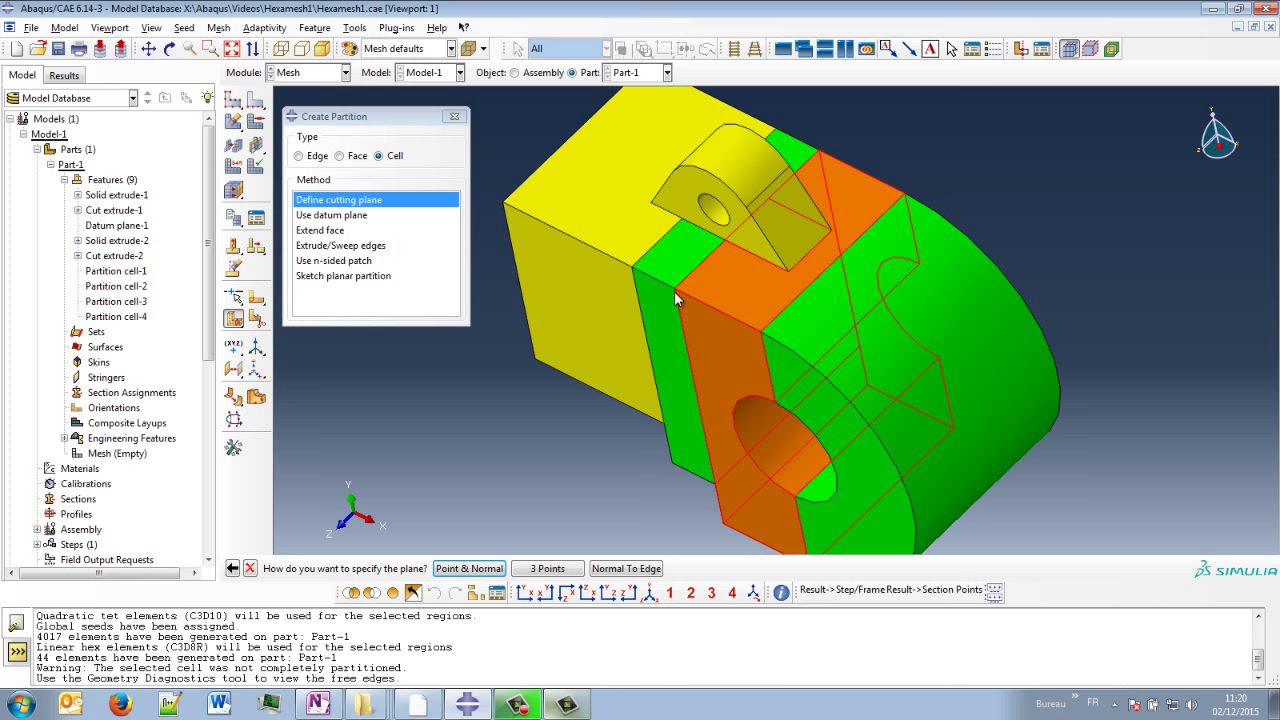
left_click(545, 569)
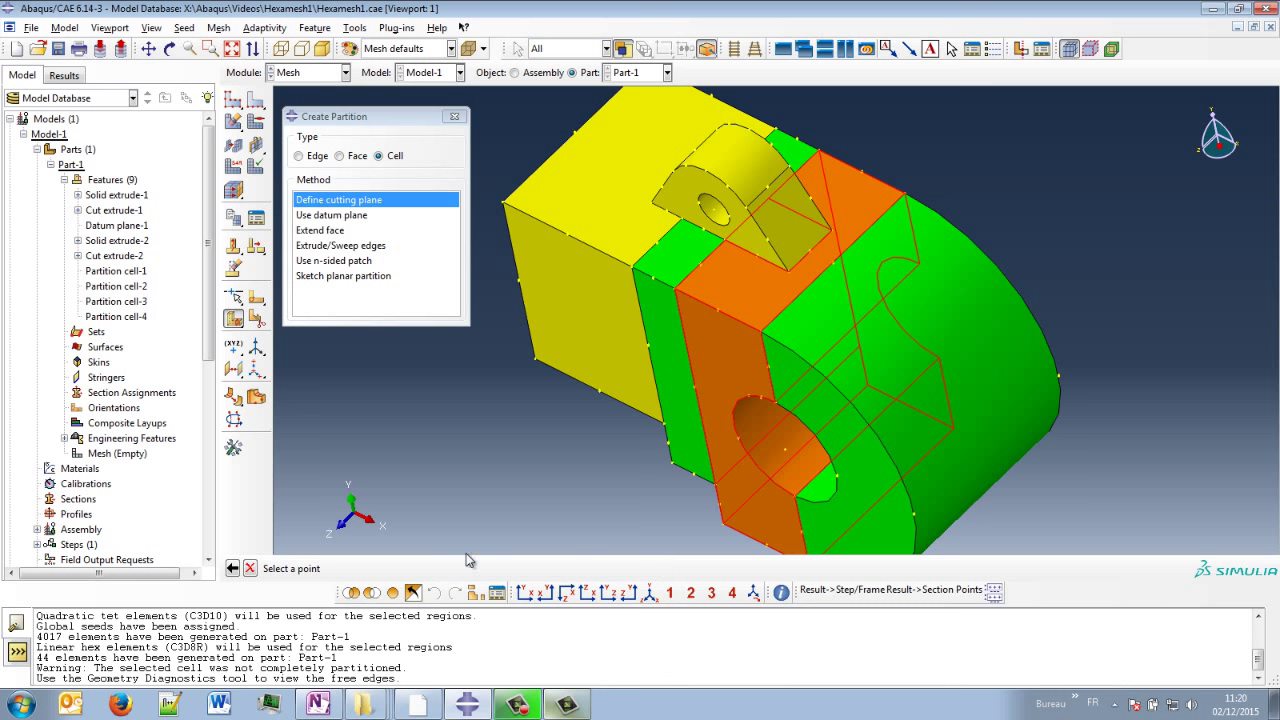
left_click(810, 252)
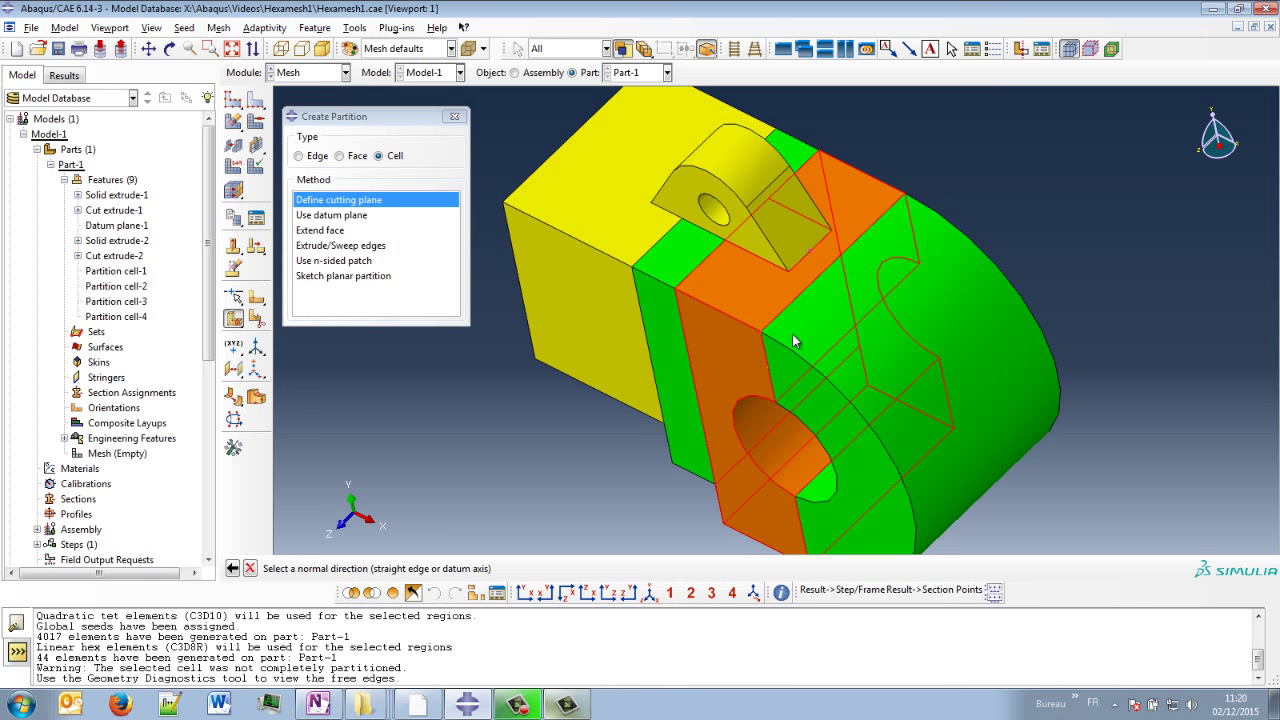
left_click(719, 308)
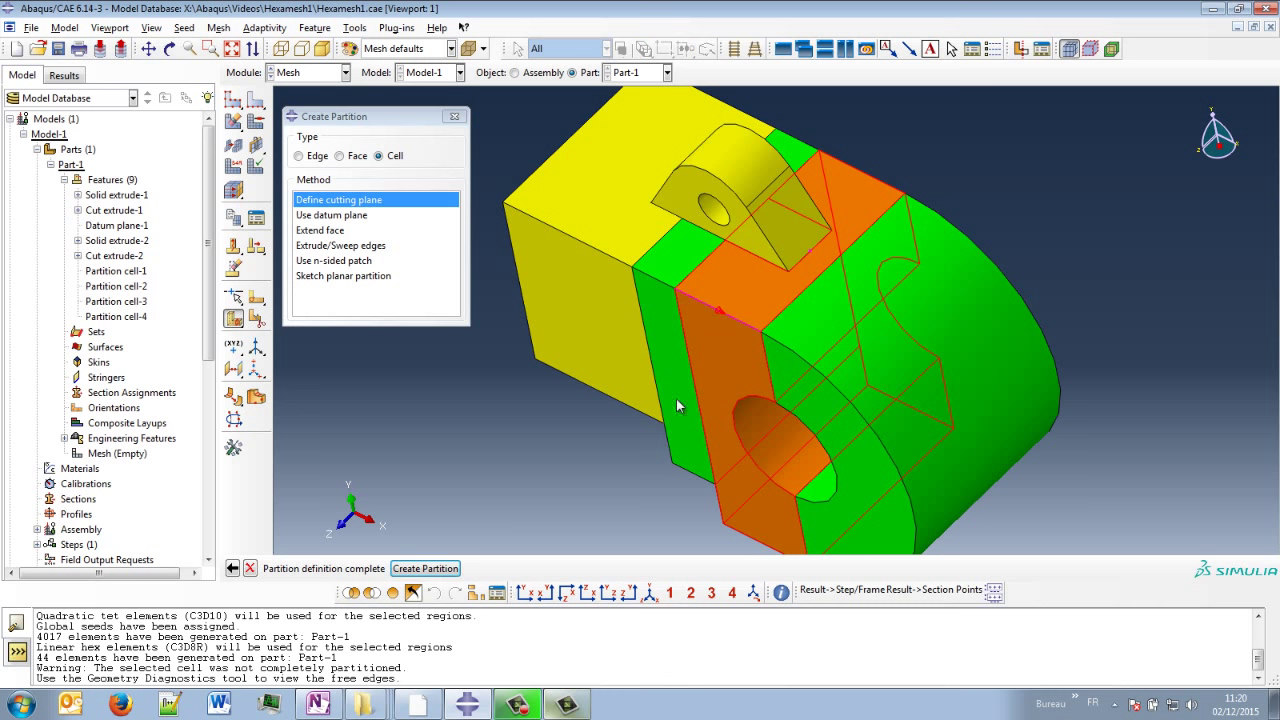
left_click(425, 568)
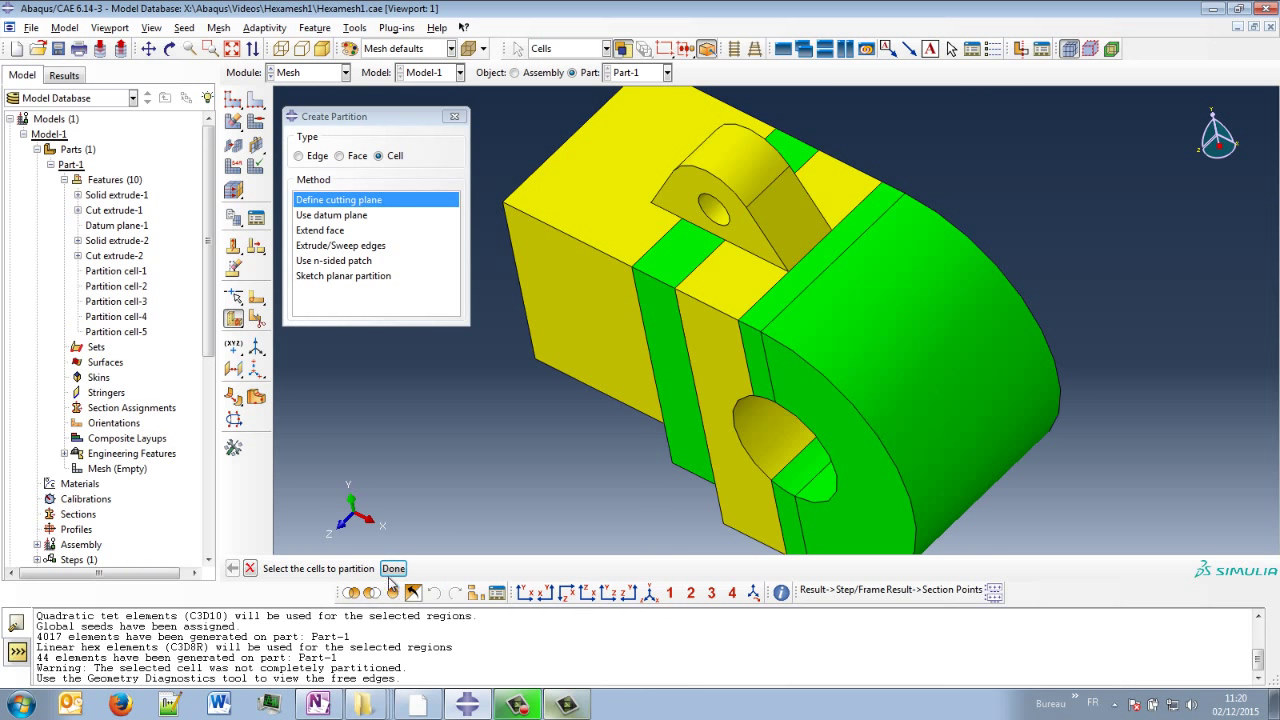
left_click(393, 568)
scroll(590, 436, "down", 2)
left_click_drag(690, 433, 622, 290, "ctrl+alt")
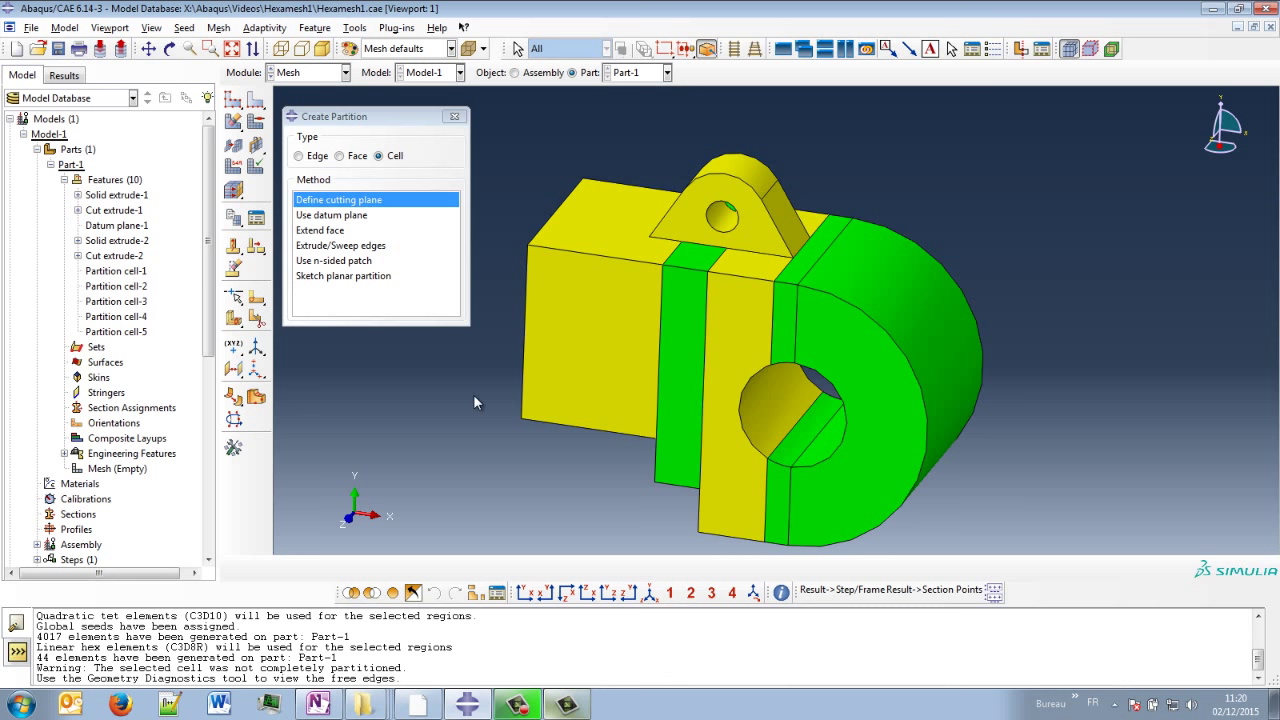
Reseed Part-1 with an approximate global element size of 1, replacing 3.4
left_click(454, 118)
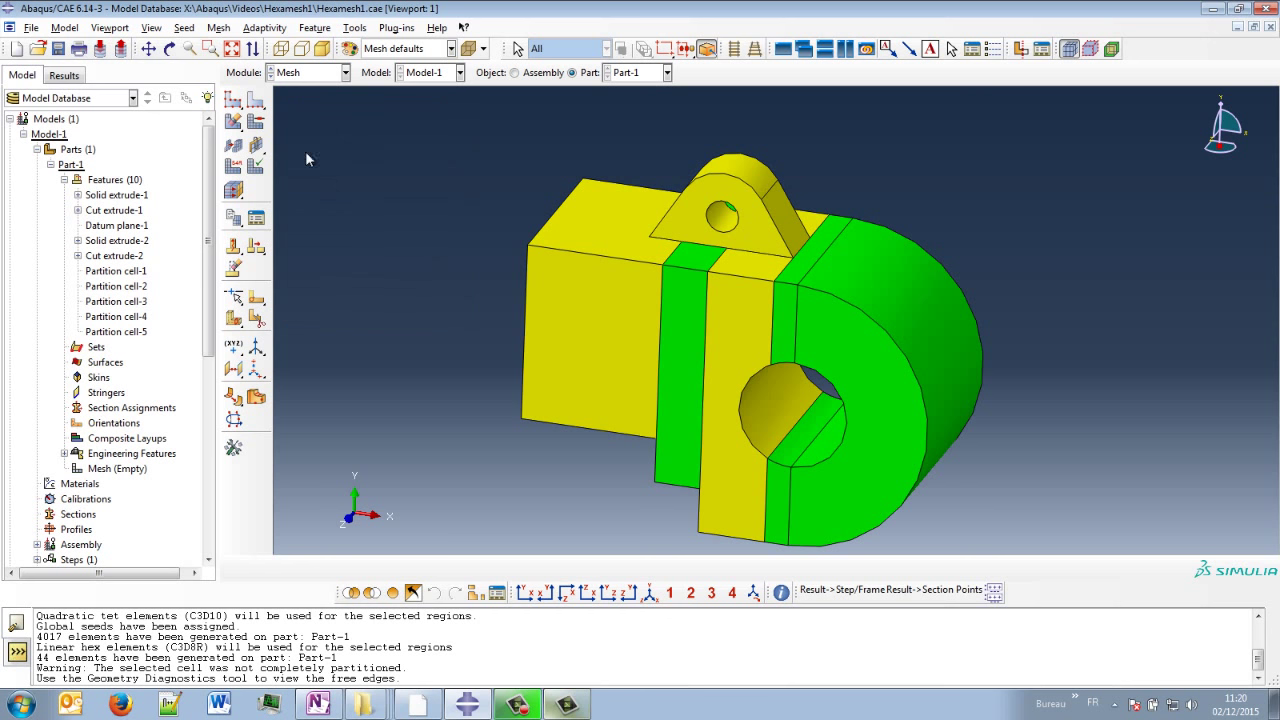
left_click(233, 100)
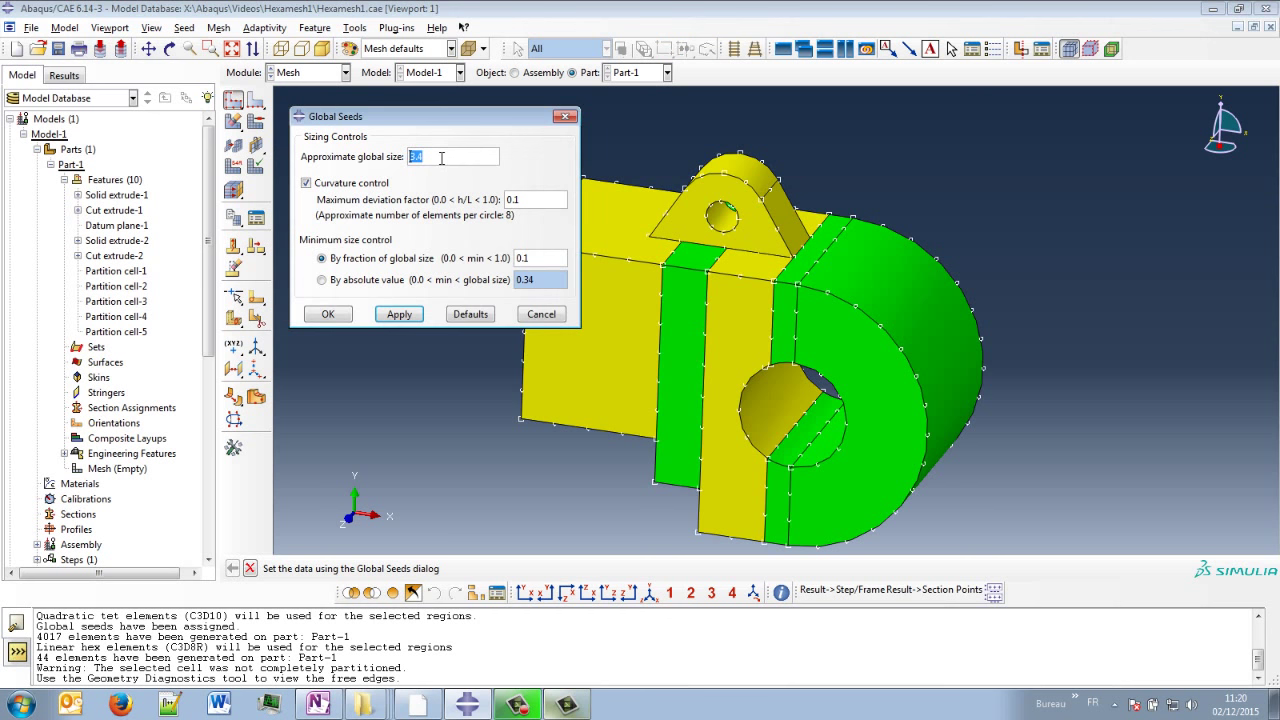
left_click_drag(755, 358, 743, 268, "ctrl+alt")
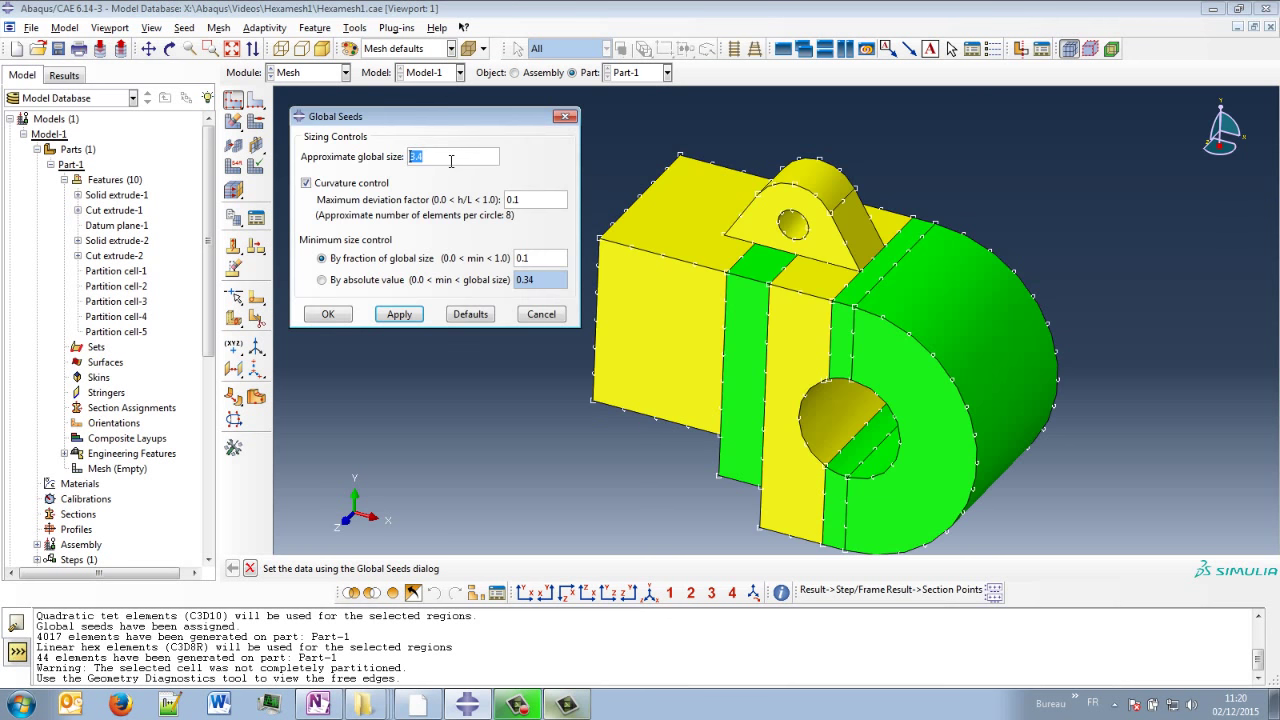
type("1")
left_click(399, 314)
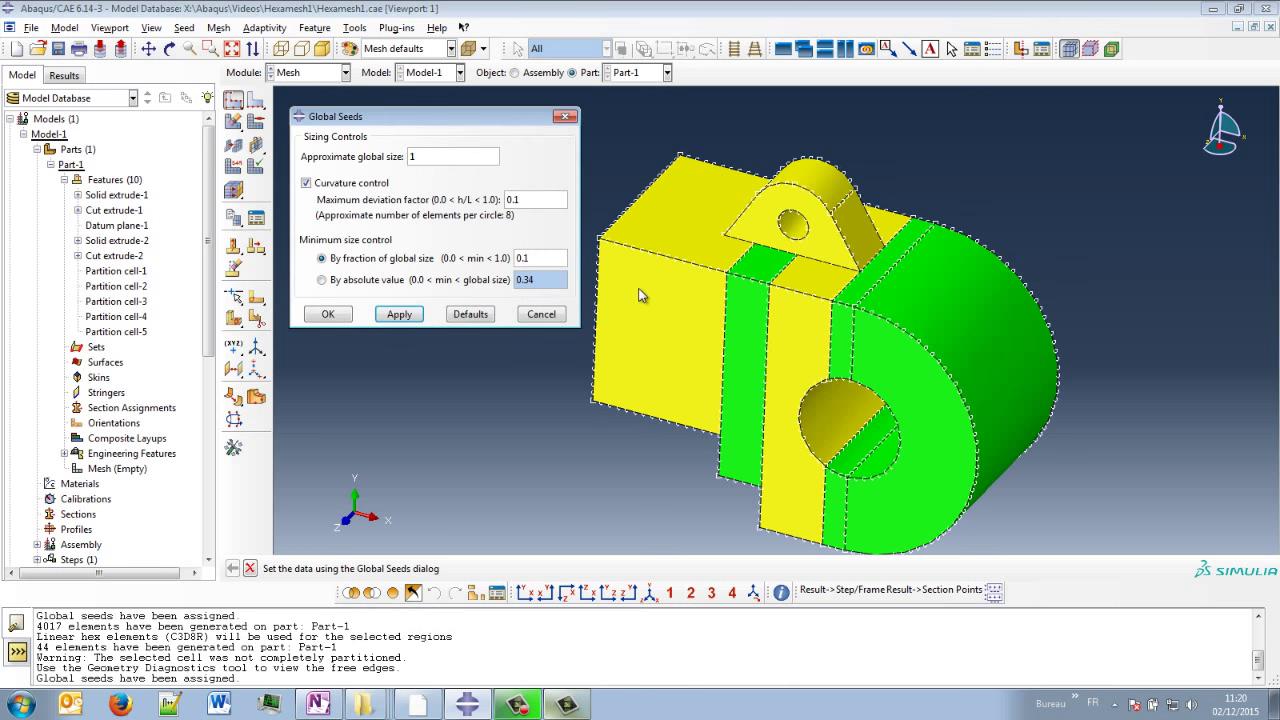
left_click(333, 316)
left_click(235, 125)
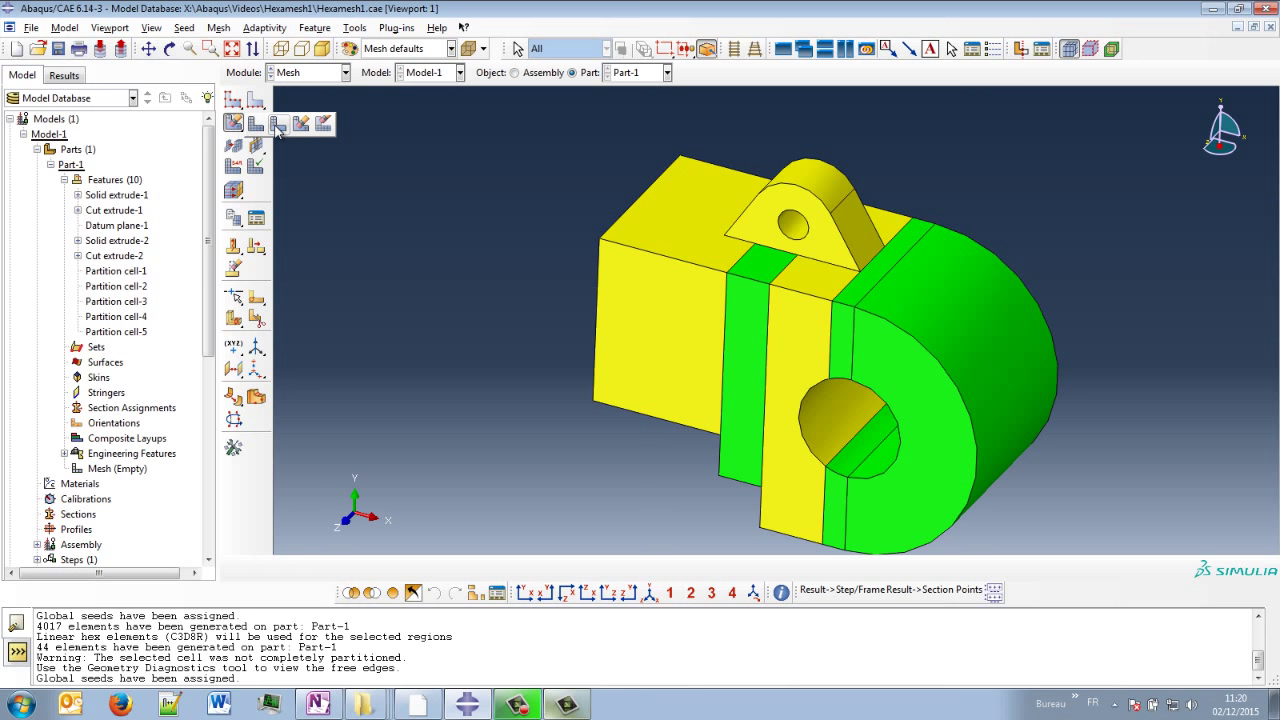
Mesh the whole bracket part into 22724 hex elements and rotate to inspect it
left_click(256, 122)
left_click(366, 569)
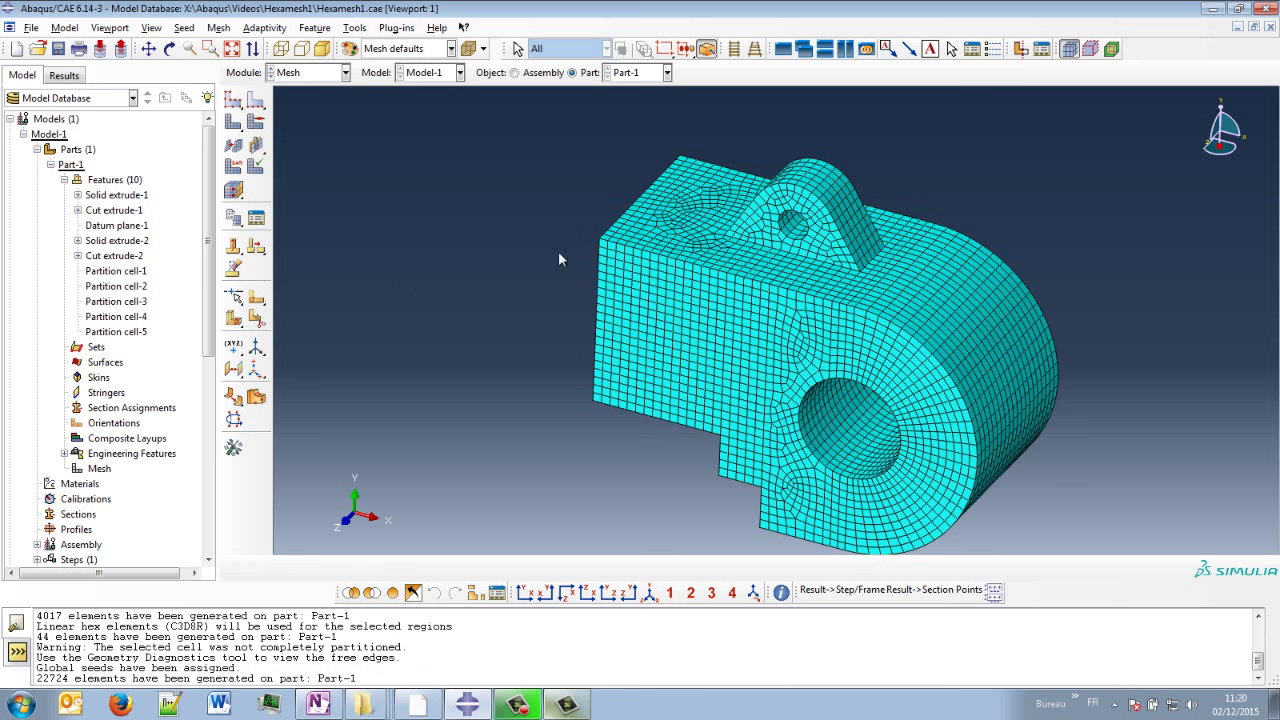
left_click_drag(749, 366, 742, 325, "ctrl+alt")
mouse_move(837, 378)
left_mouse_down("ctrl+alt")
mouse_move(733, 378)
mouse_move(665, 351)
left_mouse_up("ctrl+alt")
mouse_move(860, 384)
left_mouse_down("ctrl+alt")
mouse_move(704, 317)
mouse_move(748, 346)
mouse_move(737, 337)
mouse_move(991, 348)
left_mouse_up("ctrl+alt")
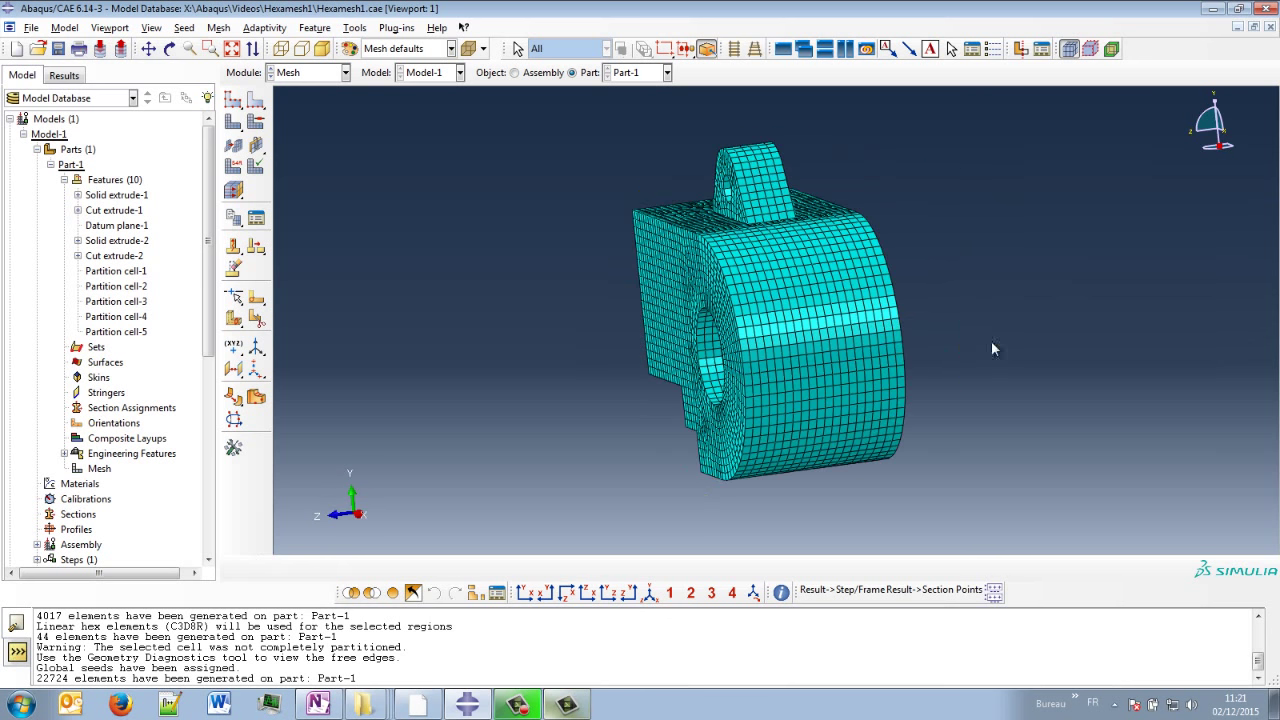
View the mesh from the front-left, toggling between partitioned geometry and mesh display
right_click(868, 386)
left_click(724, 249)
left_click_drag(755, 348, 524, 380, "ctrl+alt")
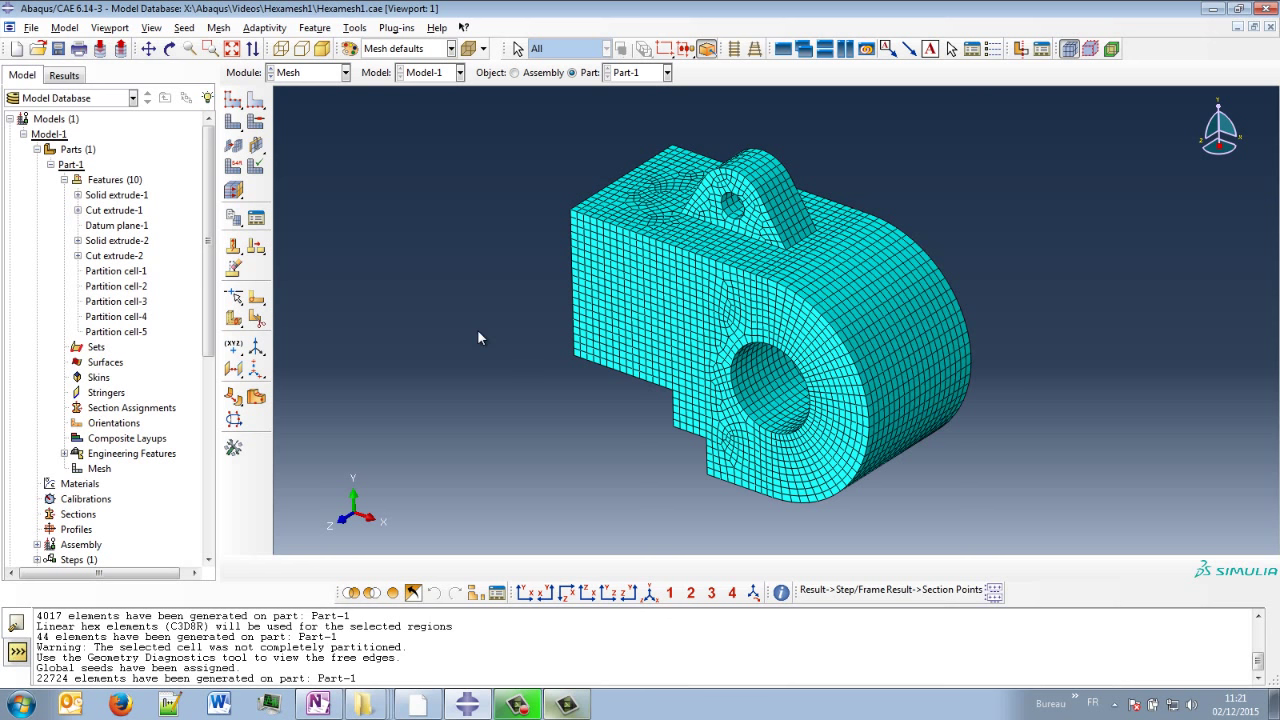
left_click(1069, 48)
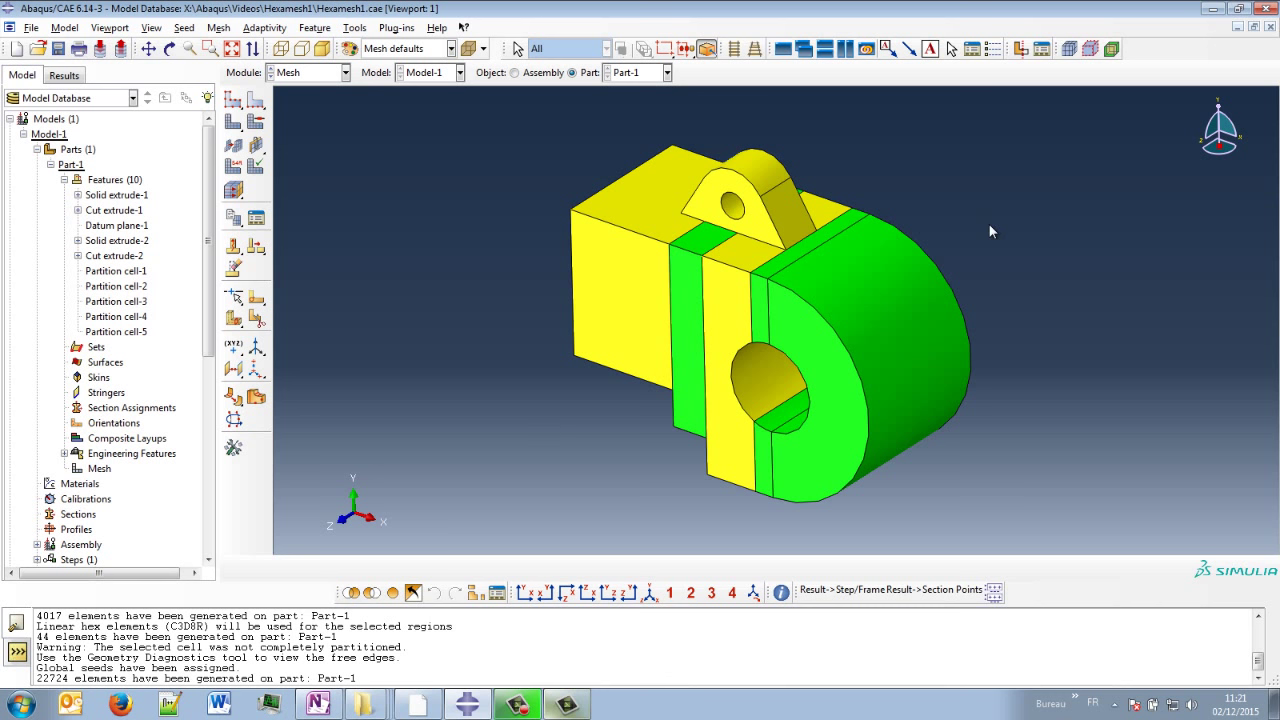
left_click(1070, 49)
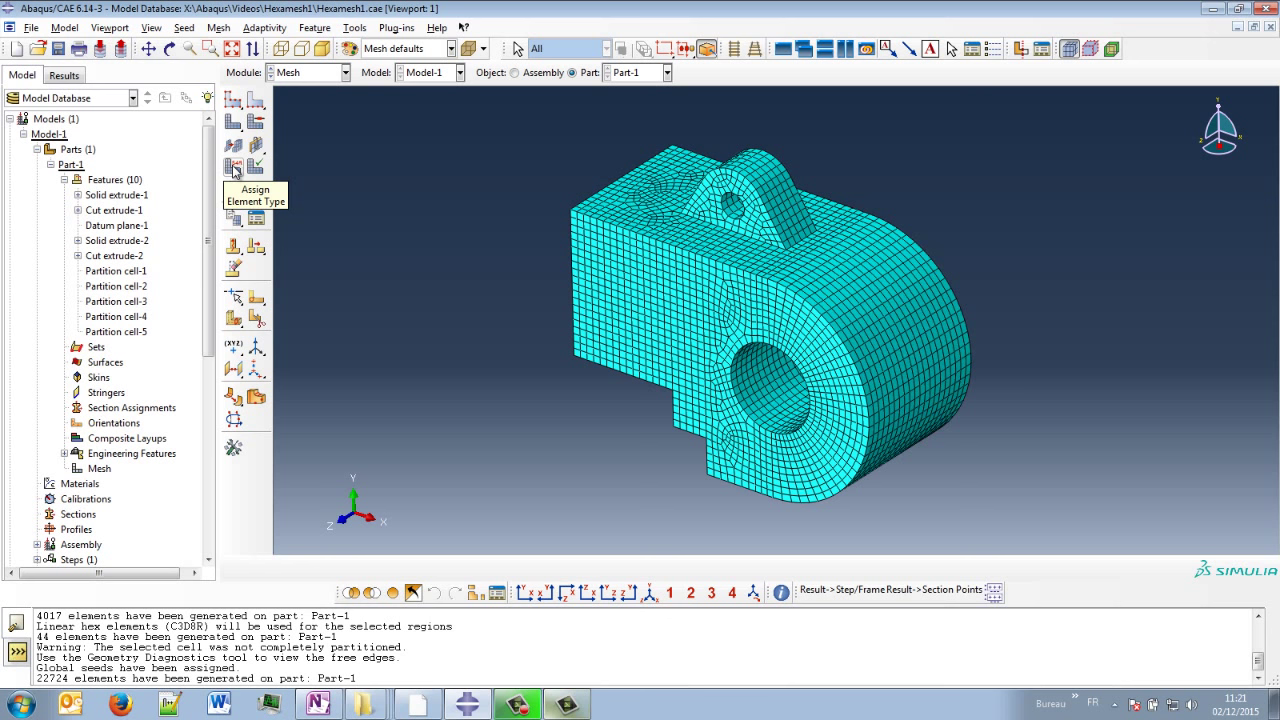
Select all bracket cells for element type assignment, showing the current C3D8R type
left_click(233, 167)
left_click(654, 309)
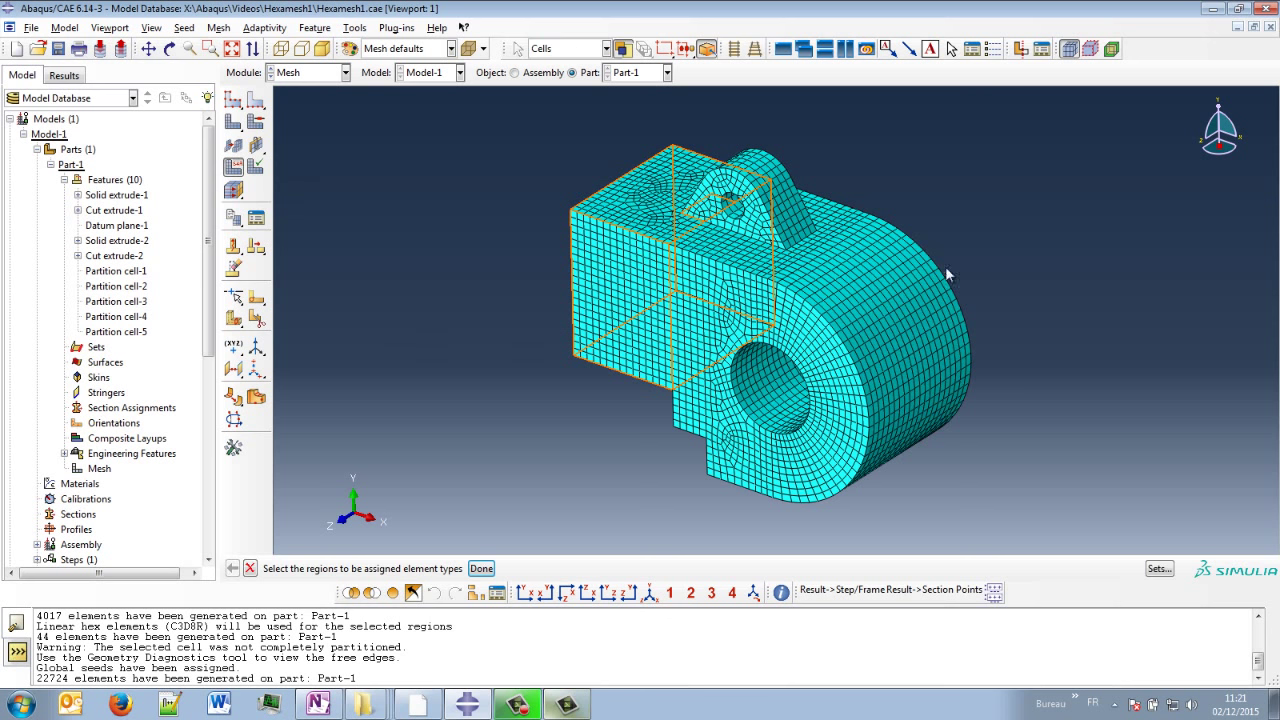
left_click_drag(683, 437, 885, 478, "ctrl+alt")
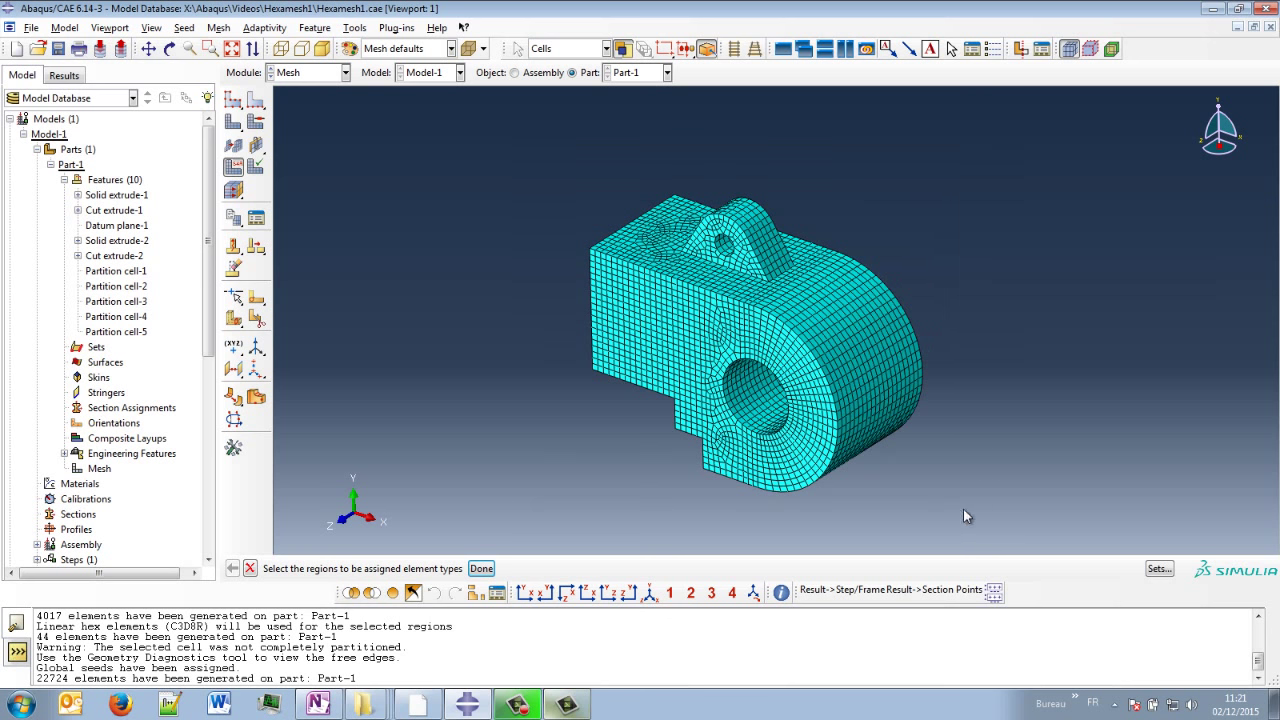
middle_click(1017, 437)
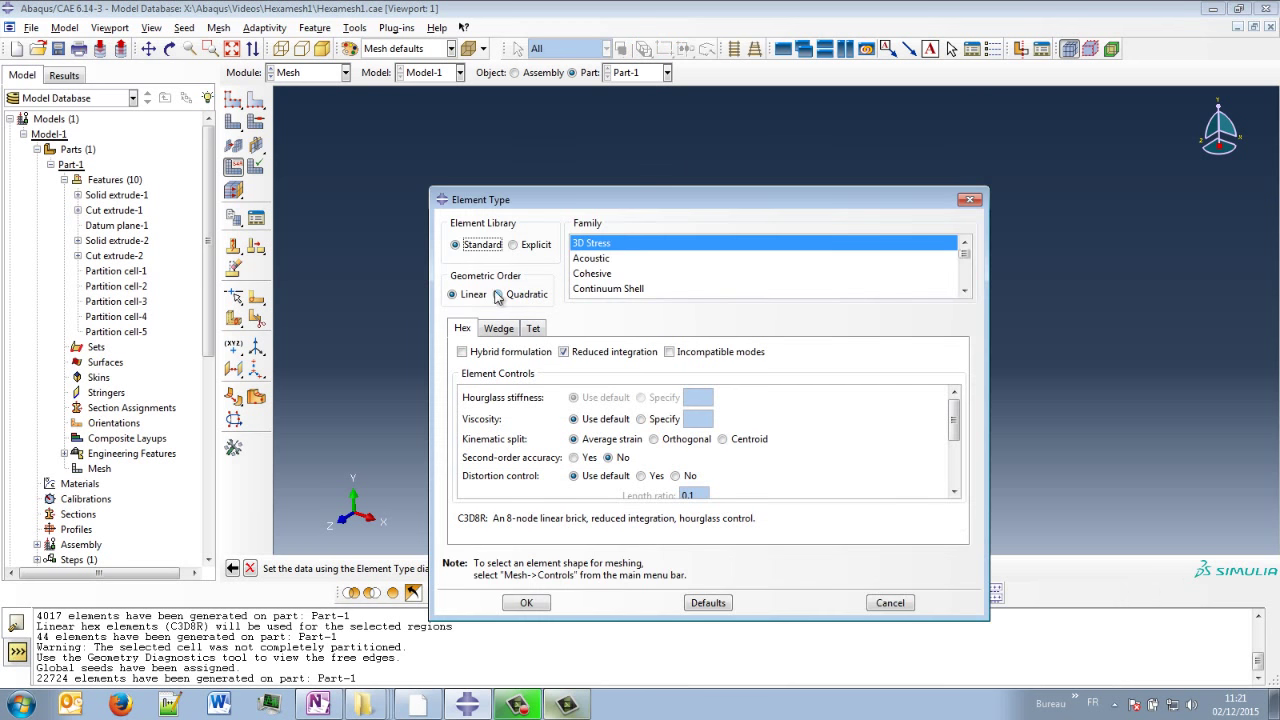
double_click(471, 518)
left_click(476, 546)
double_click(484, 518)
left_click_drag(762, 209, 411, 138)
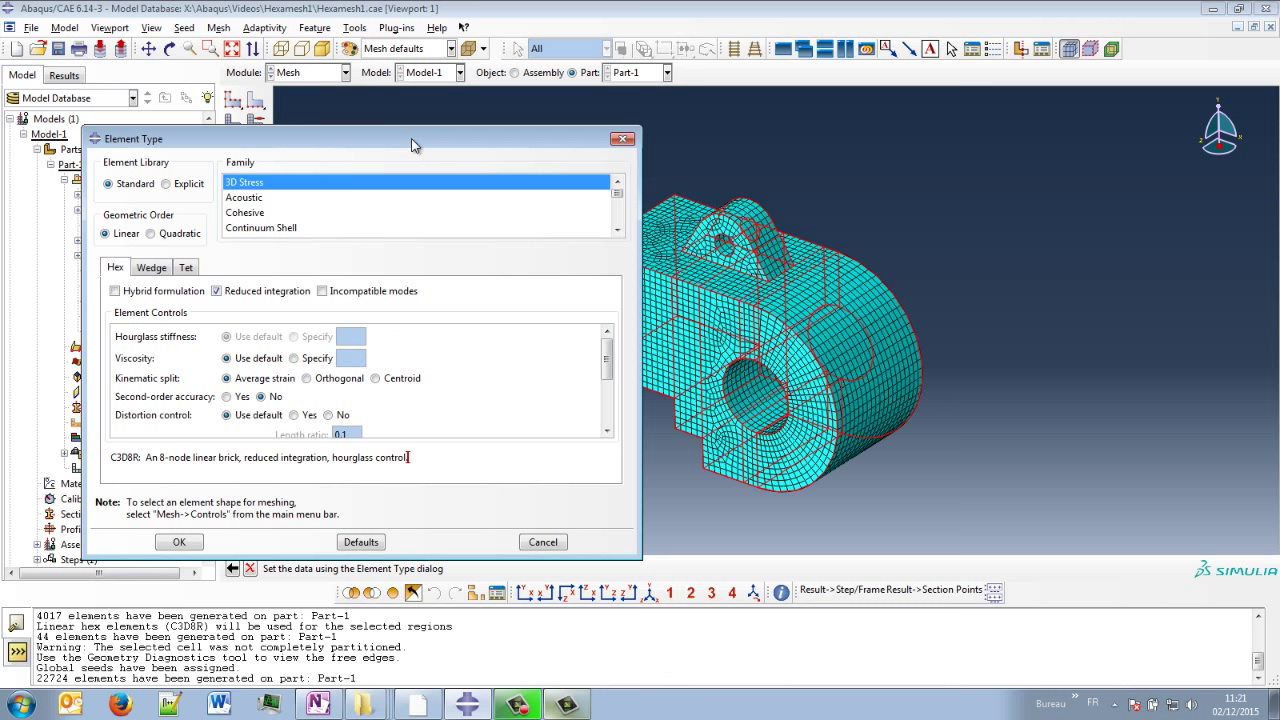
Disable reduced integration and enable incompatible modes to assign C3D8I elements
left_click(216, 291)
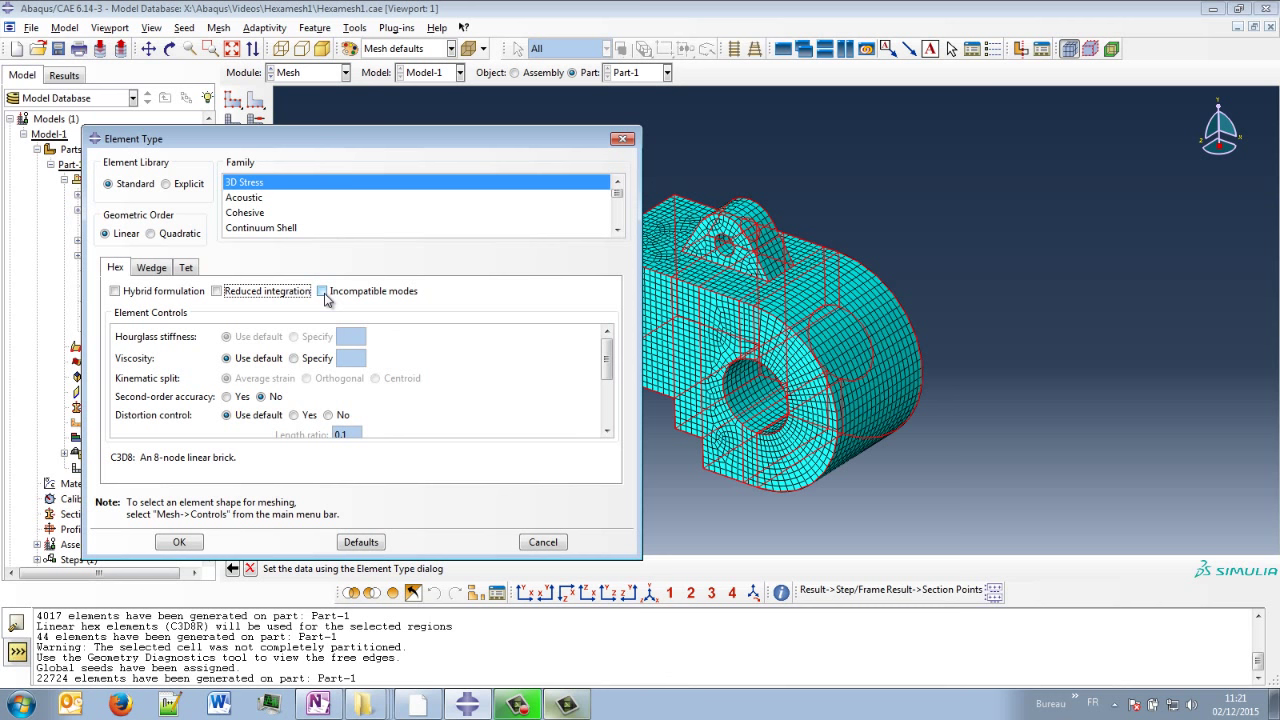
left_click(322, 291)
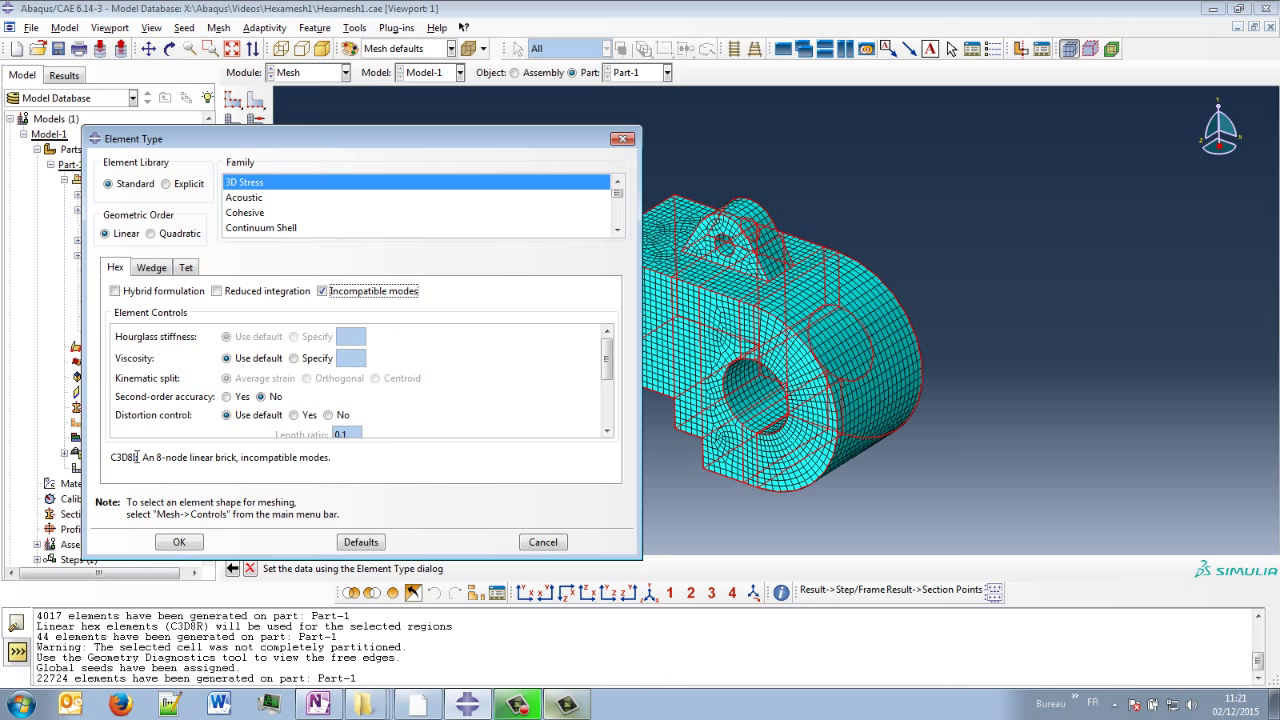
left_click_drag(136, 457, 105, 457)
left_click(128, 457)
double_click(136, 457)
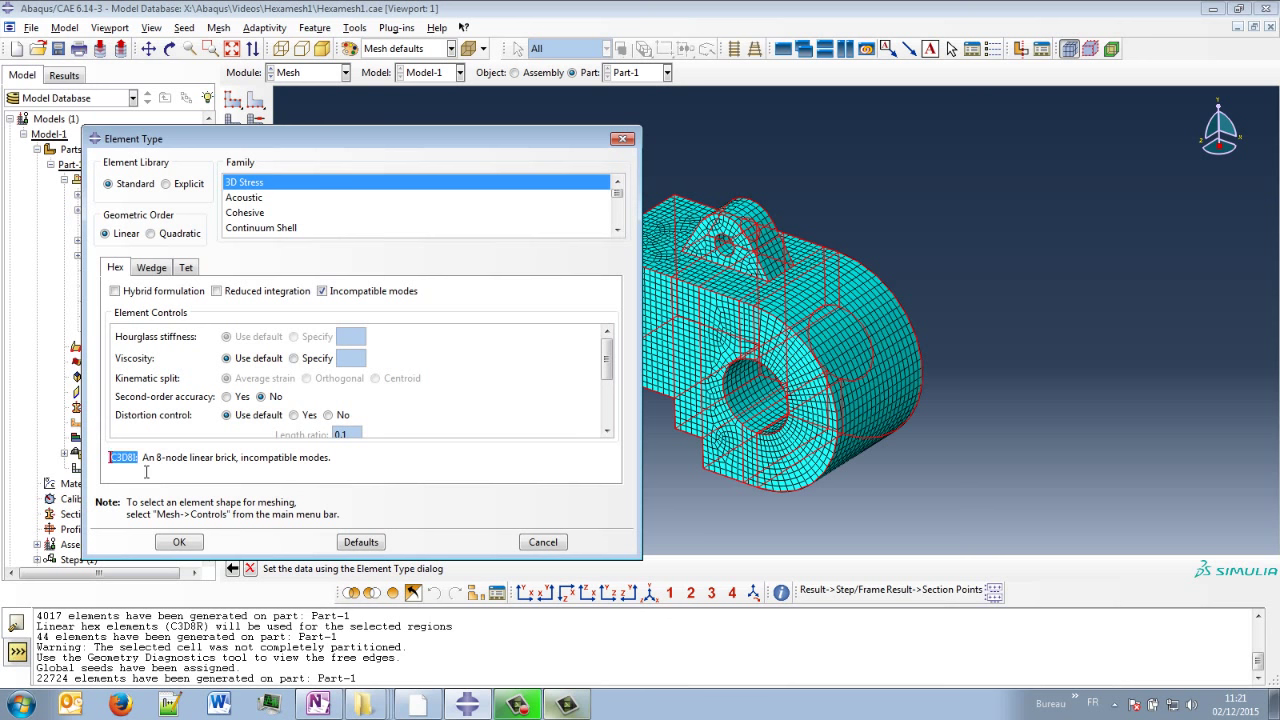
left_click(179, 542)
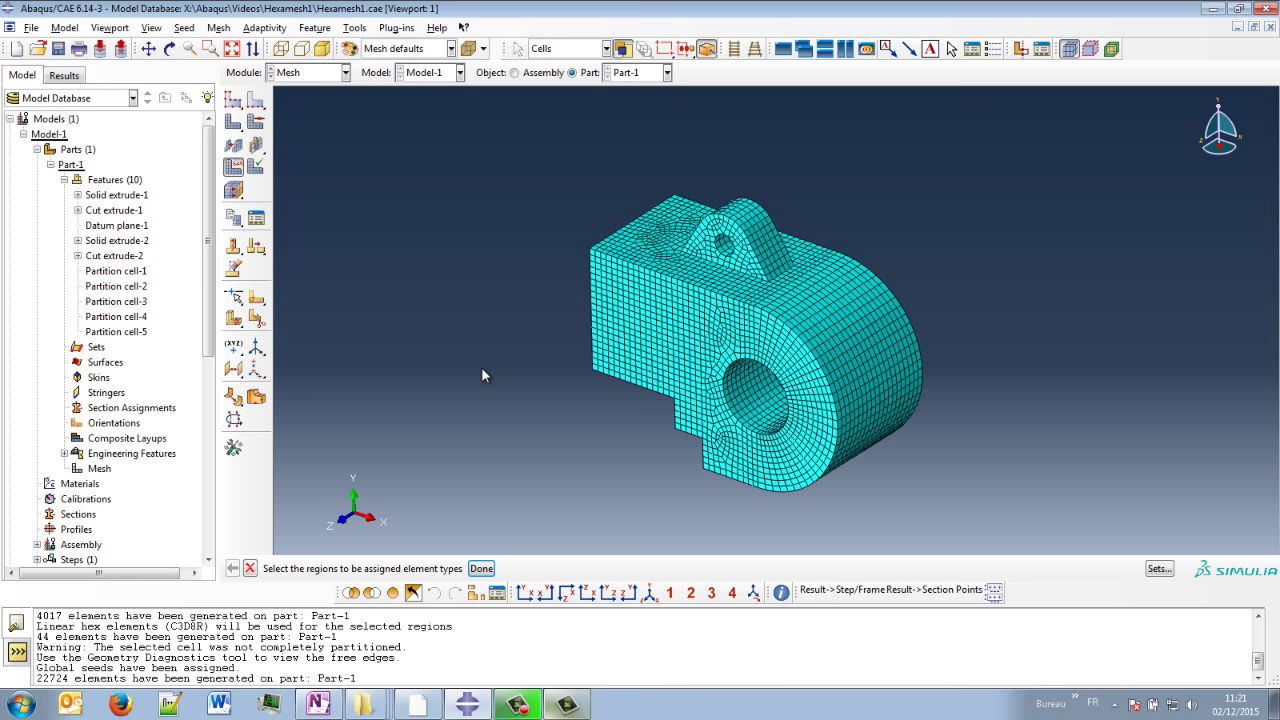